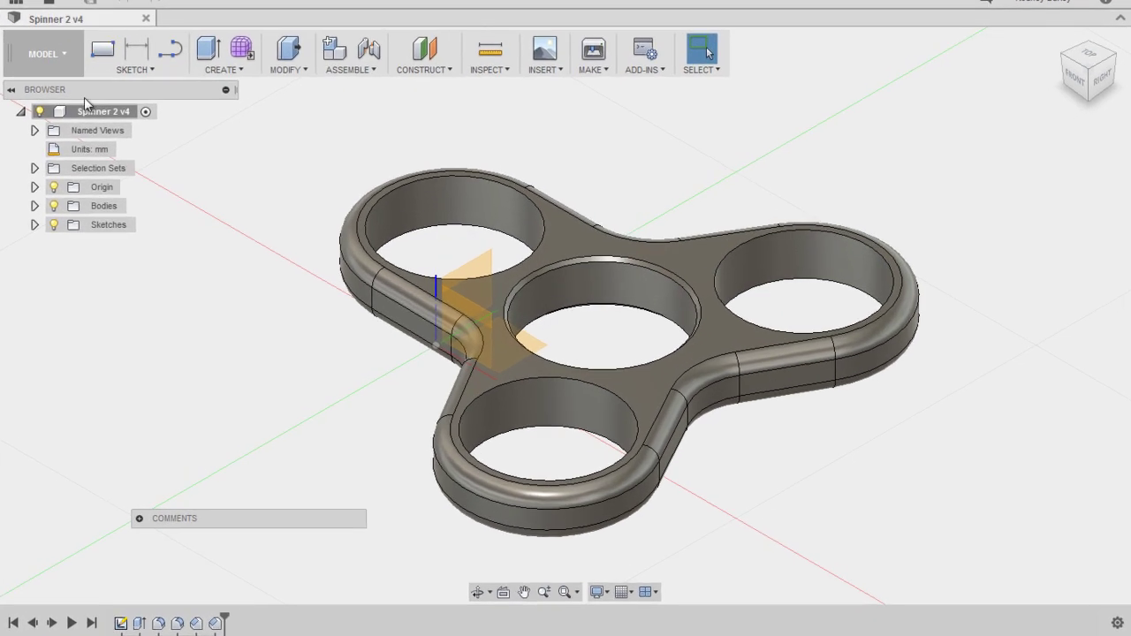
# Start a new empty design from the File menu
pyautogui.click(63, 58)
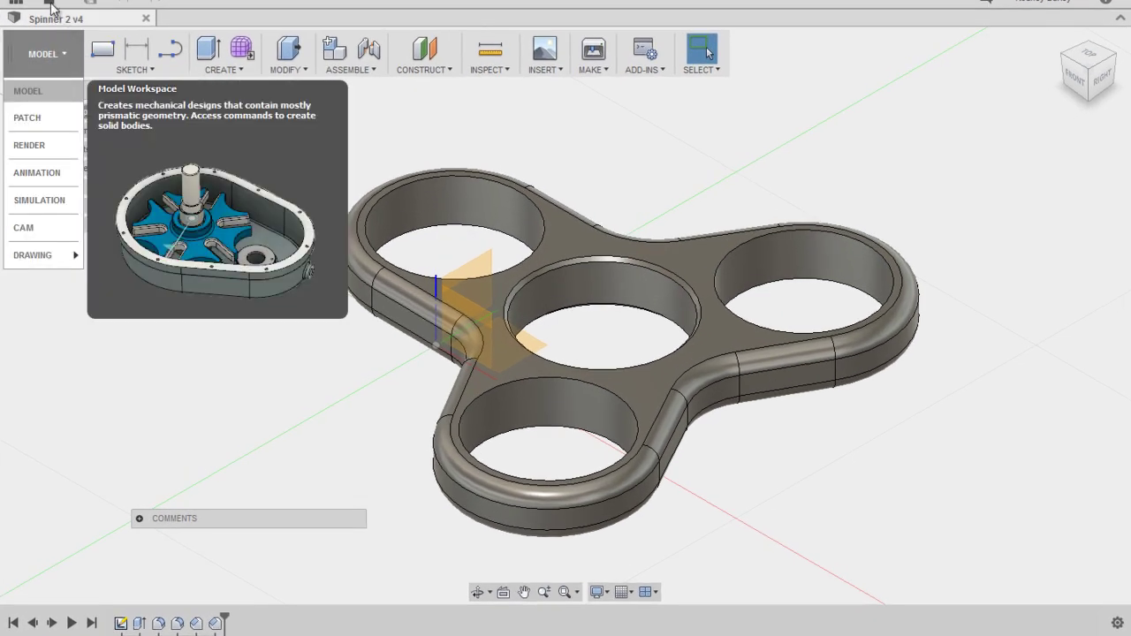
pyautogui.click(26, 89)
pyautogui.click(49, 1)
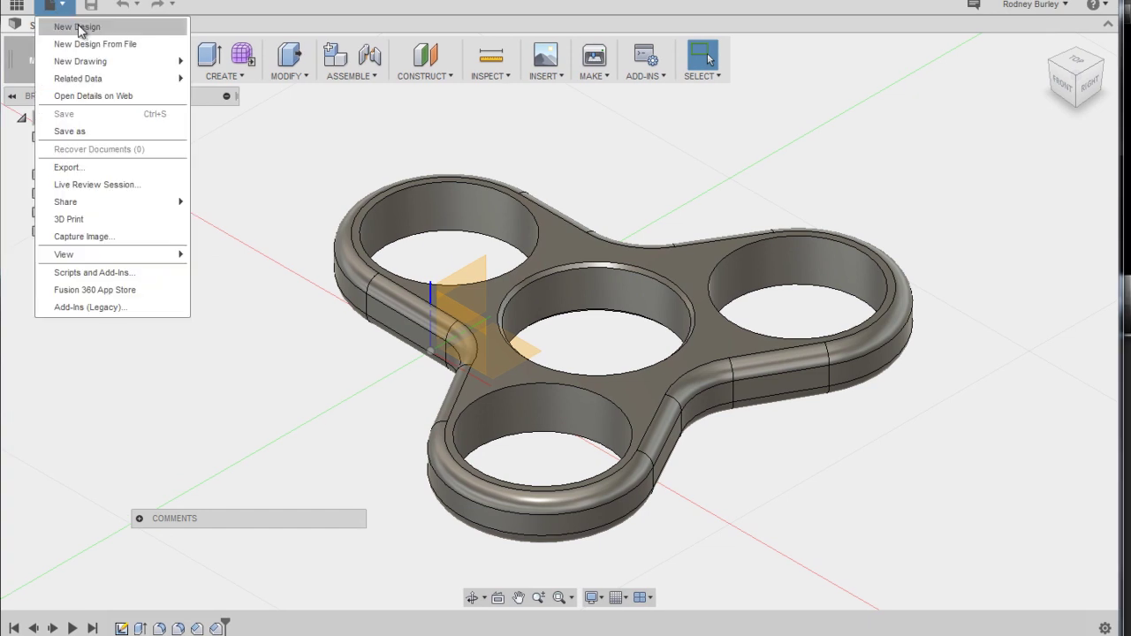
pyautogui.click(86, 6)
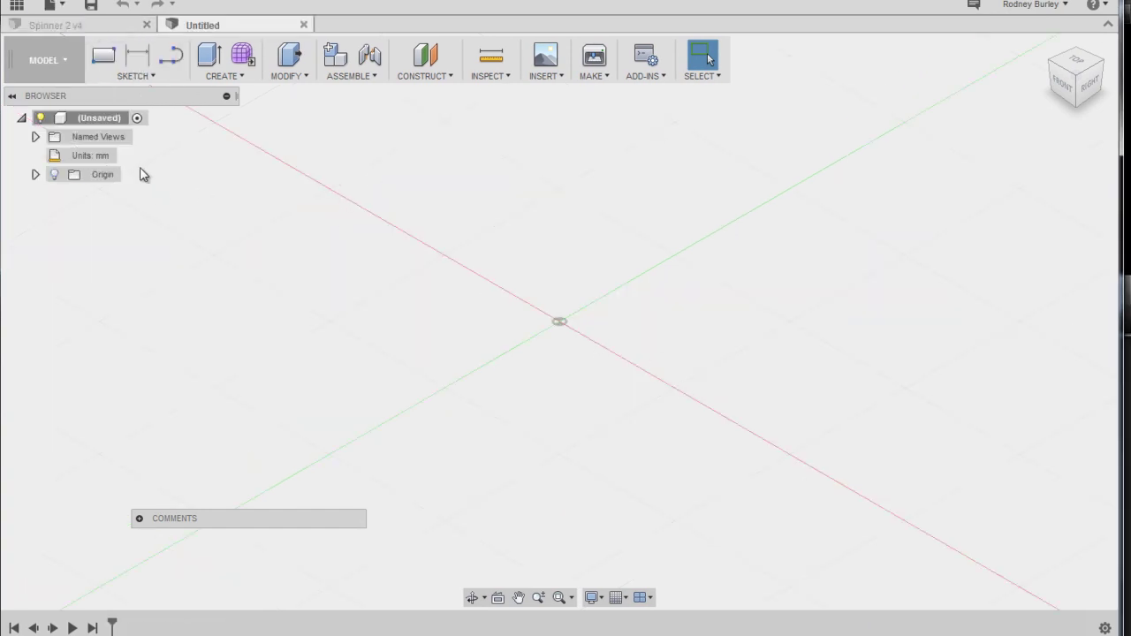
# Show the origin and begin a sketch on the horizontal XY plane
pyautogui.click(55, 174)
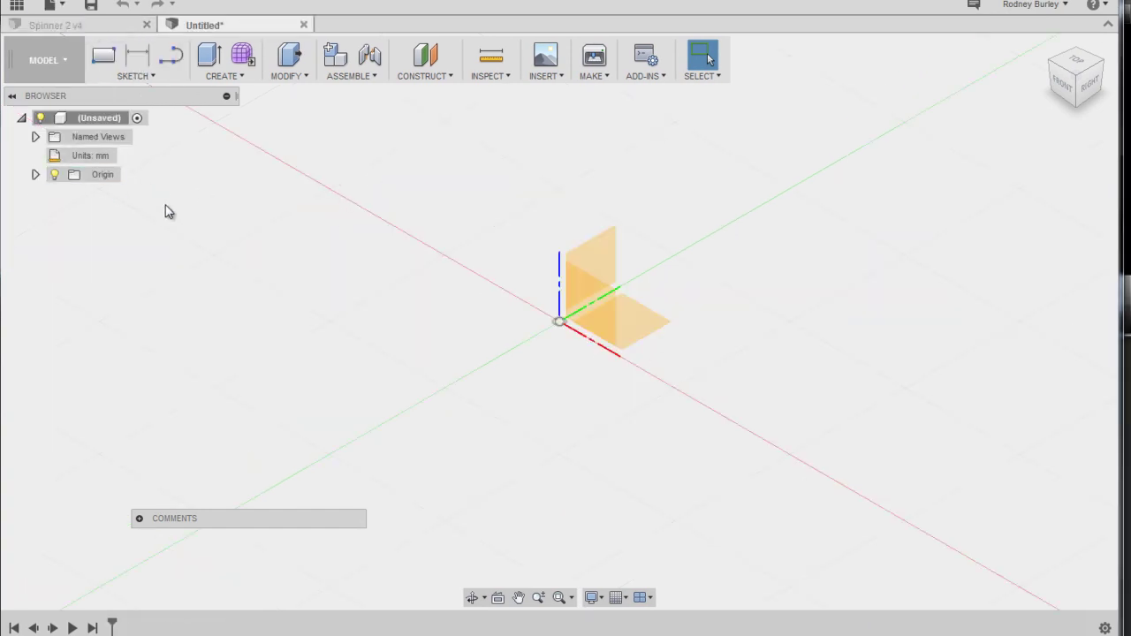
pyautogui.click(132, 77)
pyautogui.click(147, 91)
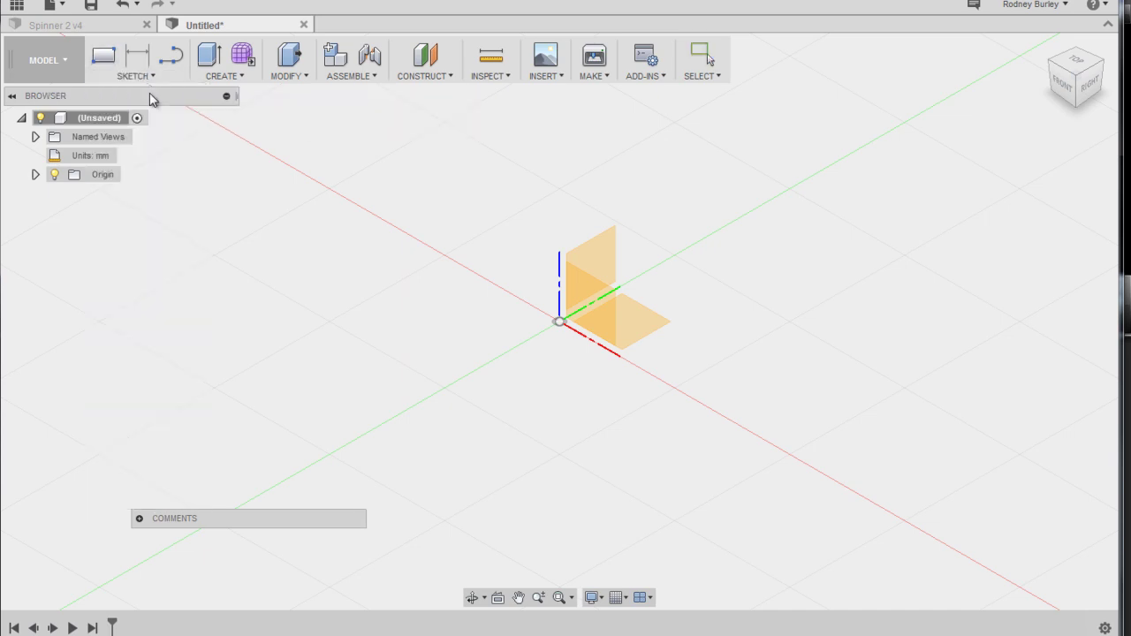
pyautogui.click(643, 325)
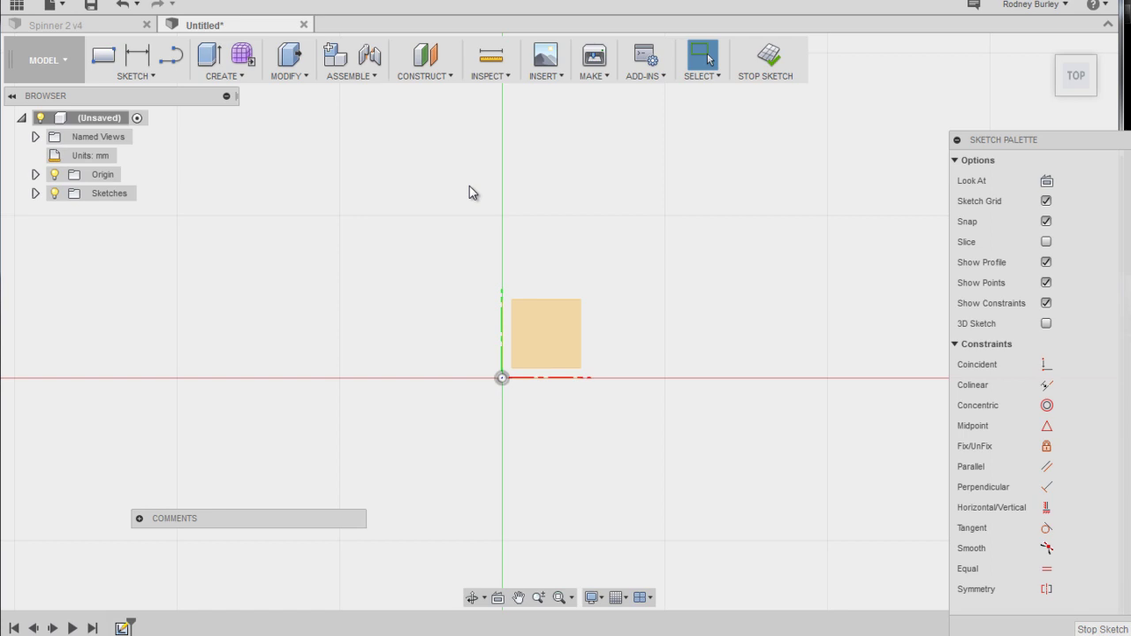
pyautogui.click(149, 77)
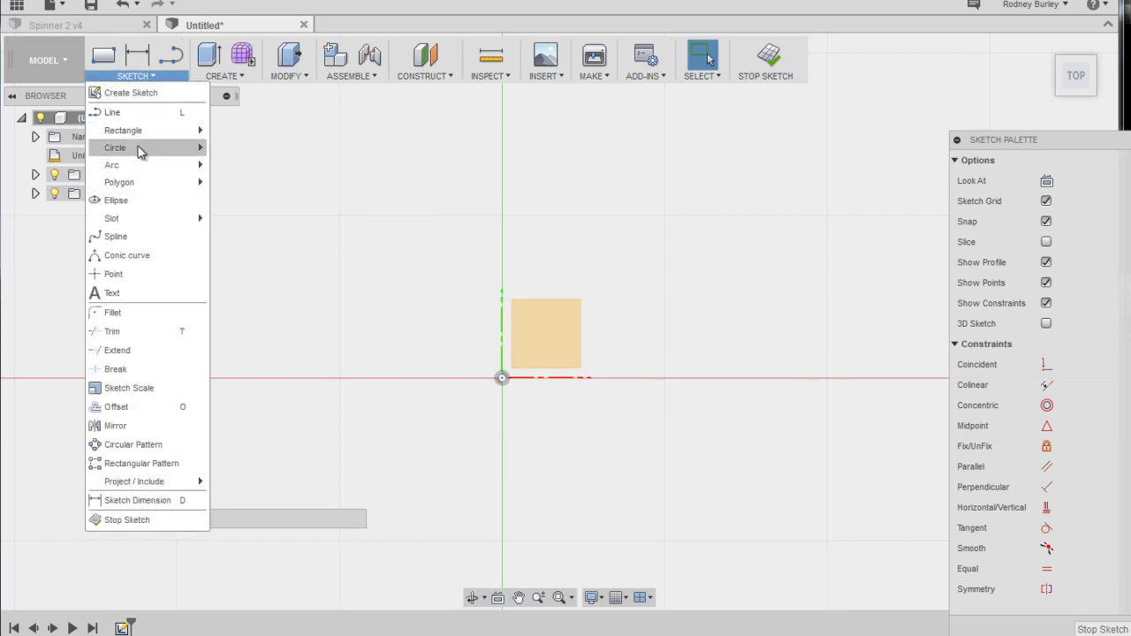
pyautogui.moveTo(143, 148)
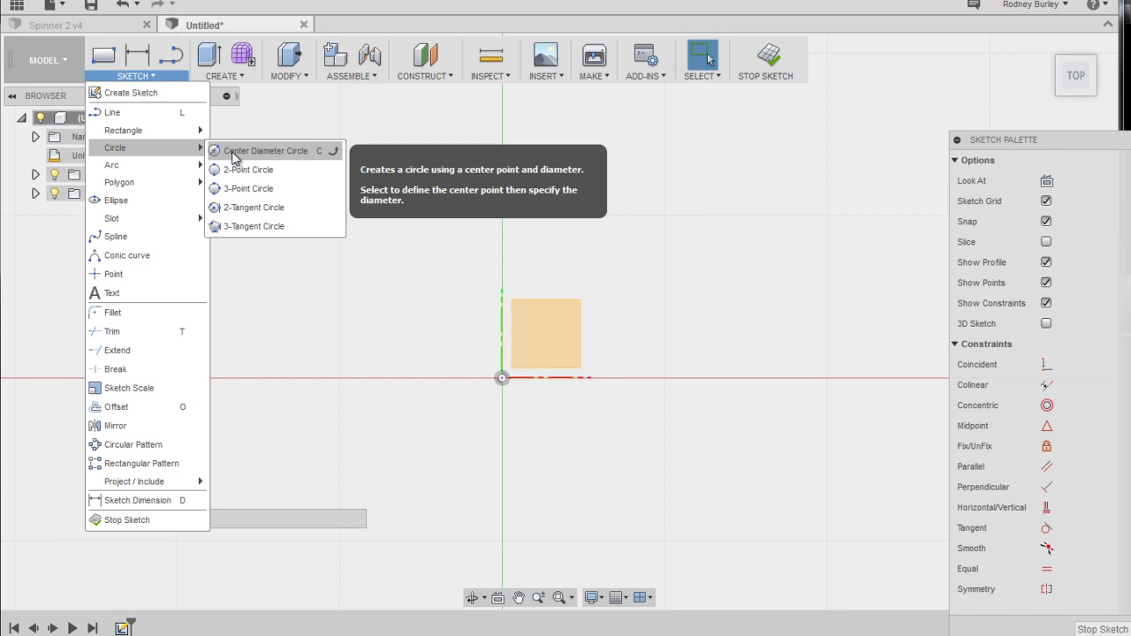
# Draw a 22 mm diameter centre-diameter circle just above the origin
pyautogui.click(262, 151)
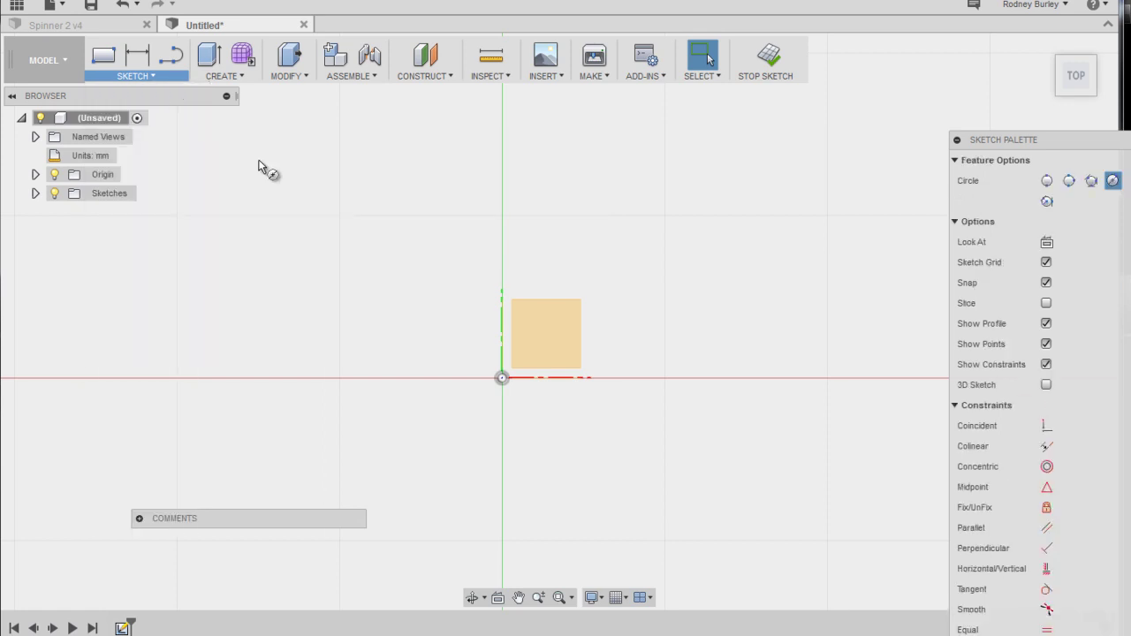
pyautogui.click(546, 336)
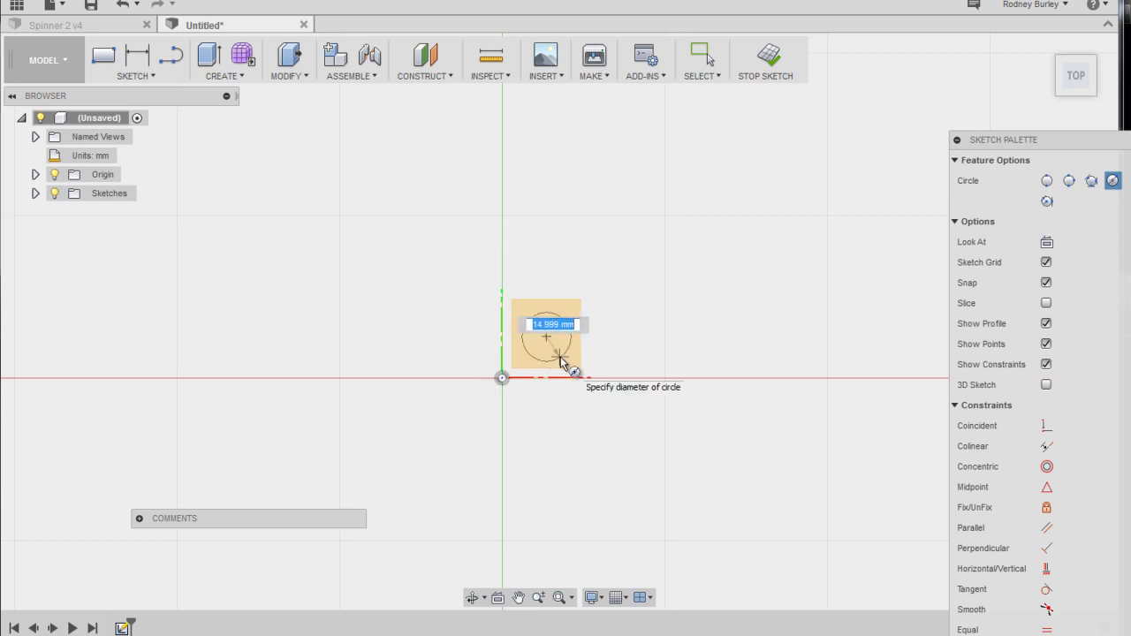
pyautogui.write('22.148')
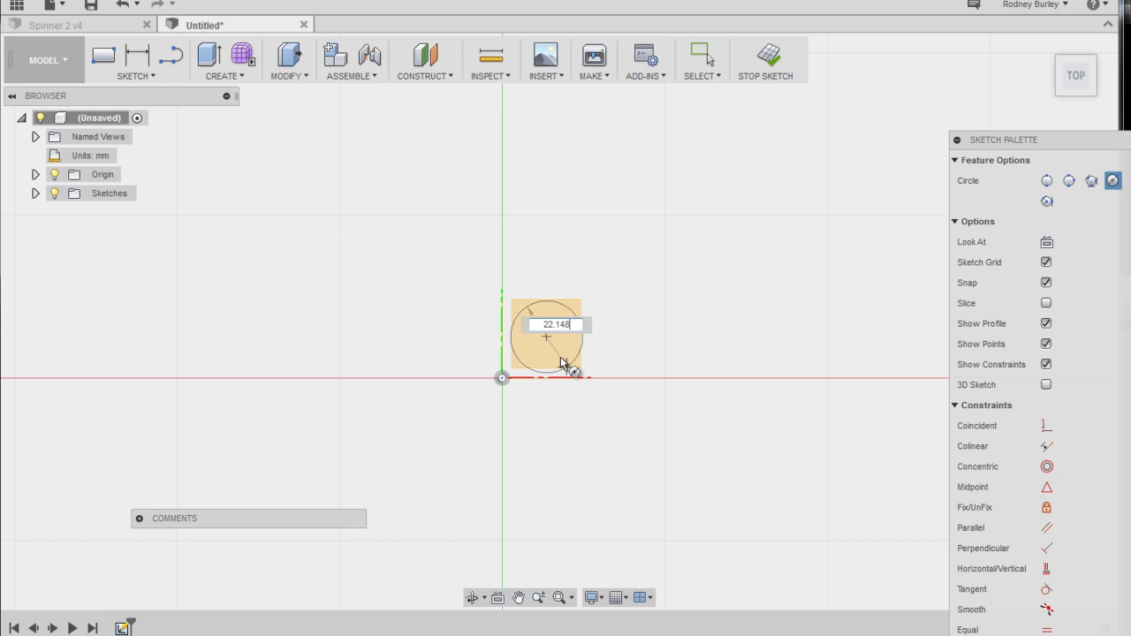
pyautogui.press('Return')
pyautogui.press('Escape')
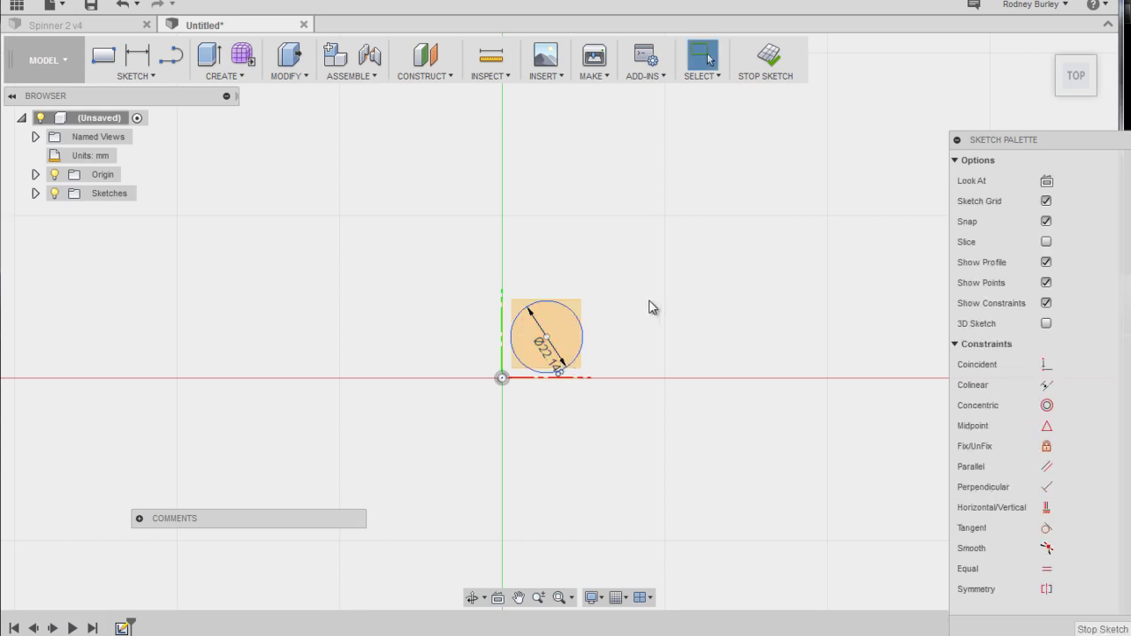
pyautogui.click(136, 74)
pyautogui.click(132, 112)
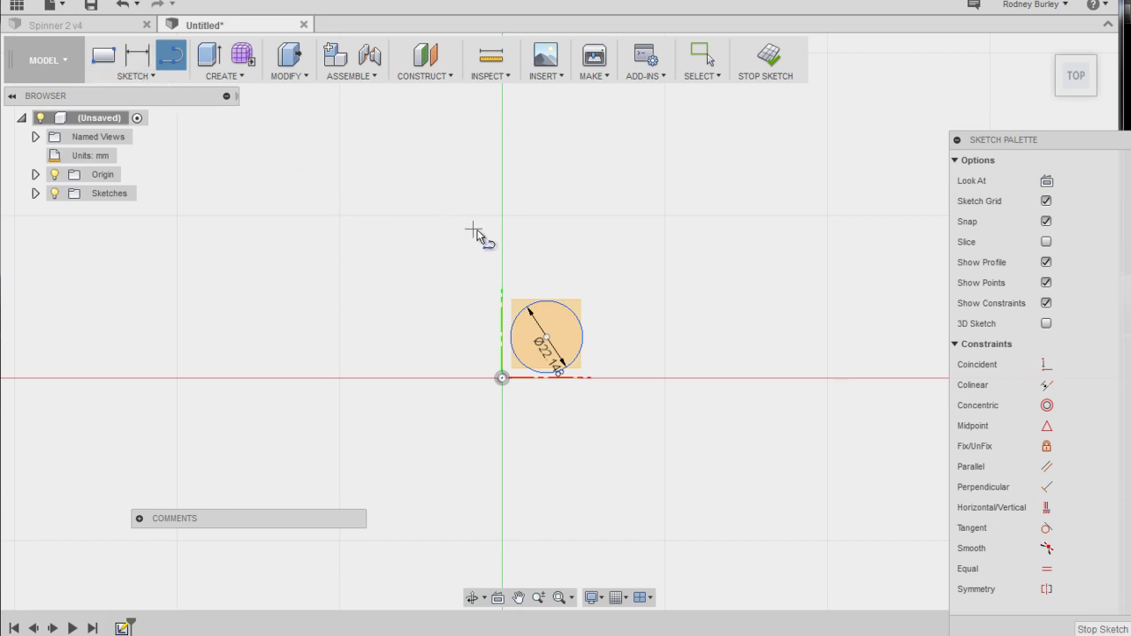
# Draw one vertical and one horizontal line, each passing through the 22 mm circle's centre
pyautogui.click(546, 198)
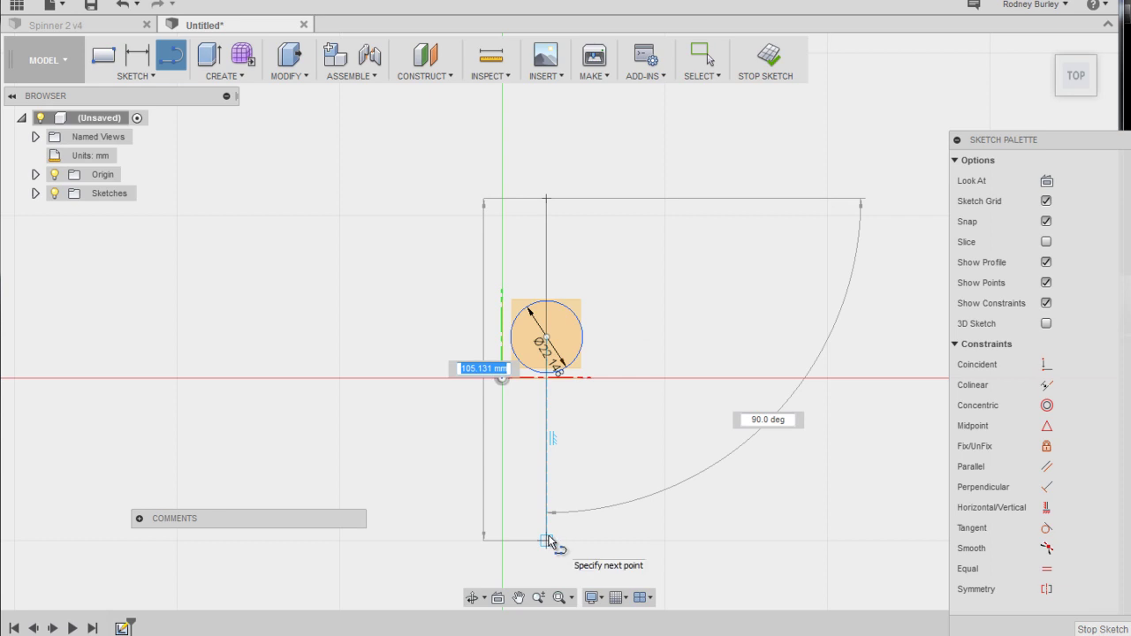
pyautogui.click(547, 539)
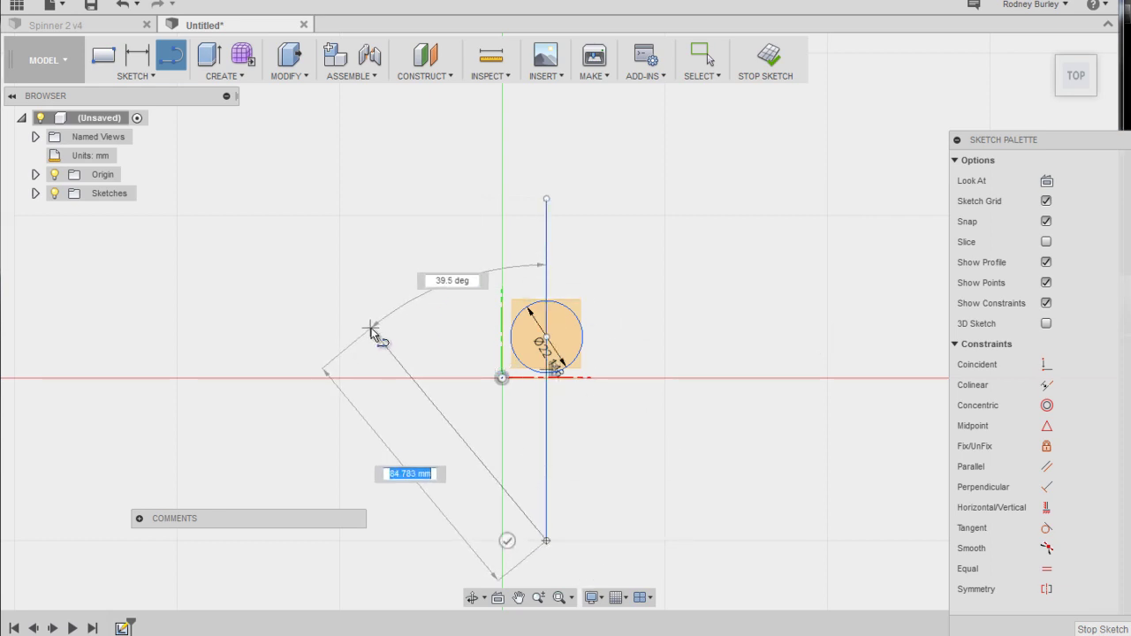
pyautogui.press('Escape')
pyautogui.click(142, 76)
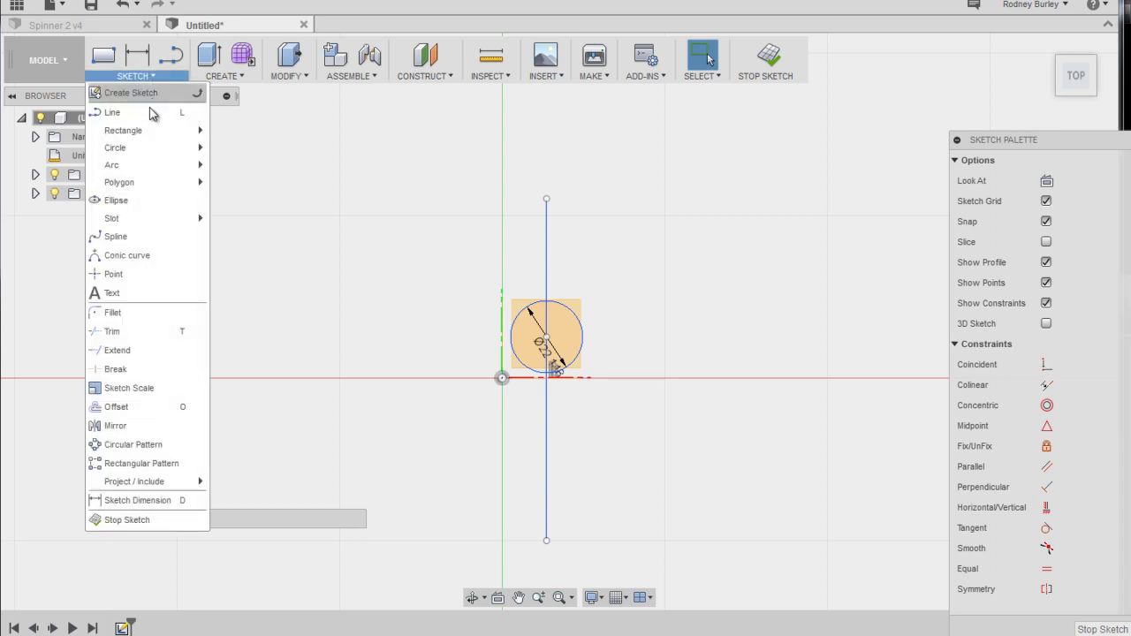
pyautogui.click(147, 112)
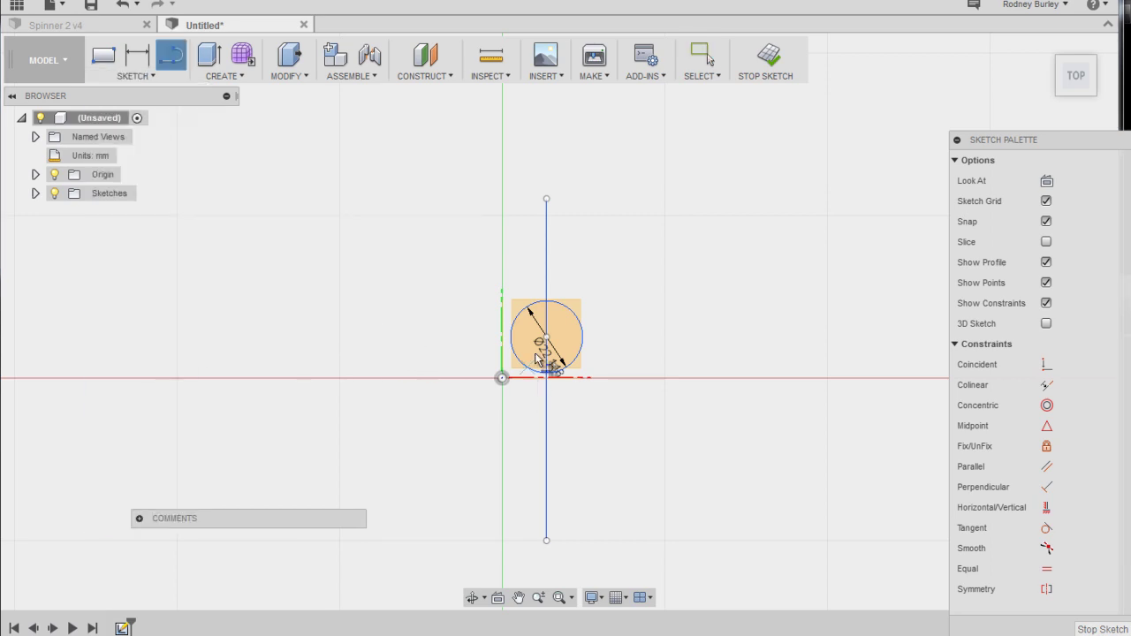
pyautogui.click(721, 337)
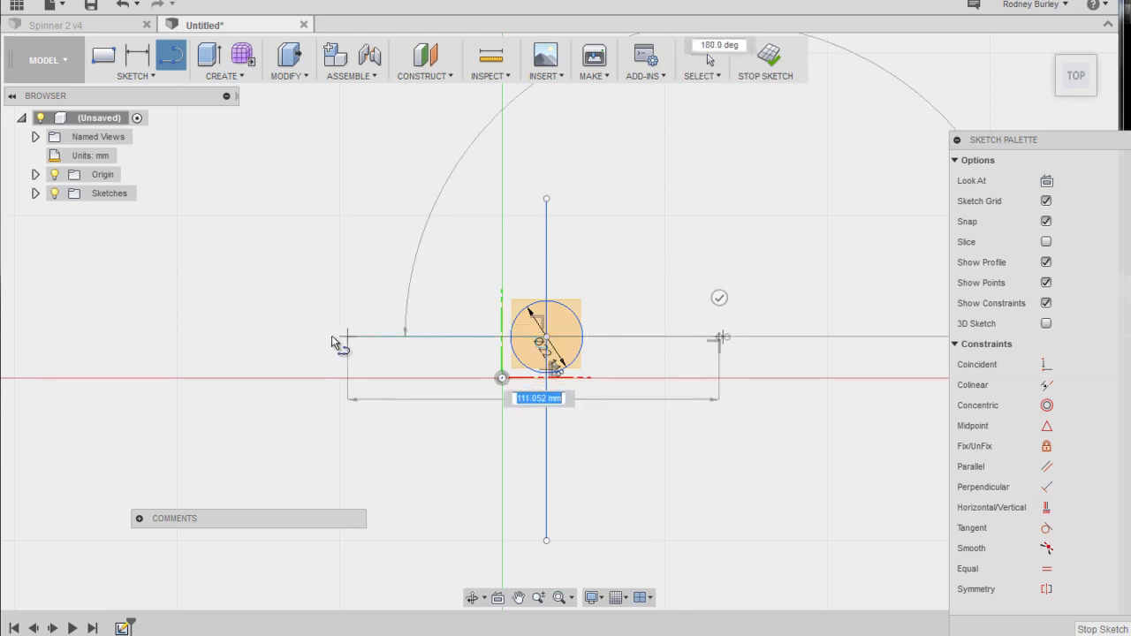
pyautogui.click(301, 336)
pyautogui.press('Escape')
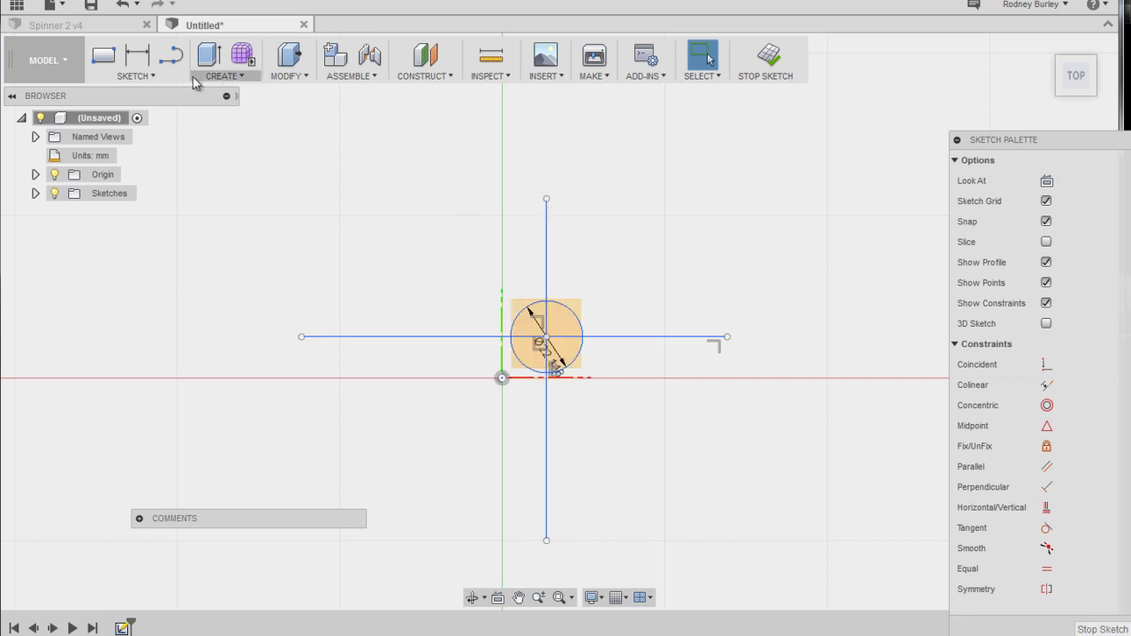
# Place a 10 mm diameter circle centred on the vertical line above the large circle
pyautogui.click(145, 75)
pyautogui.moveTo(147, 149)
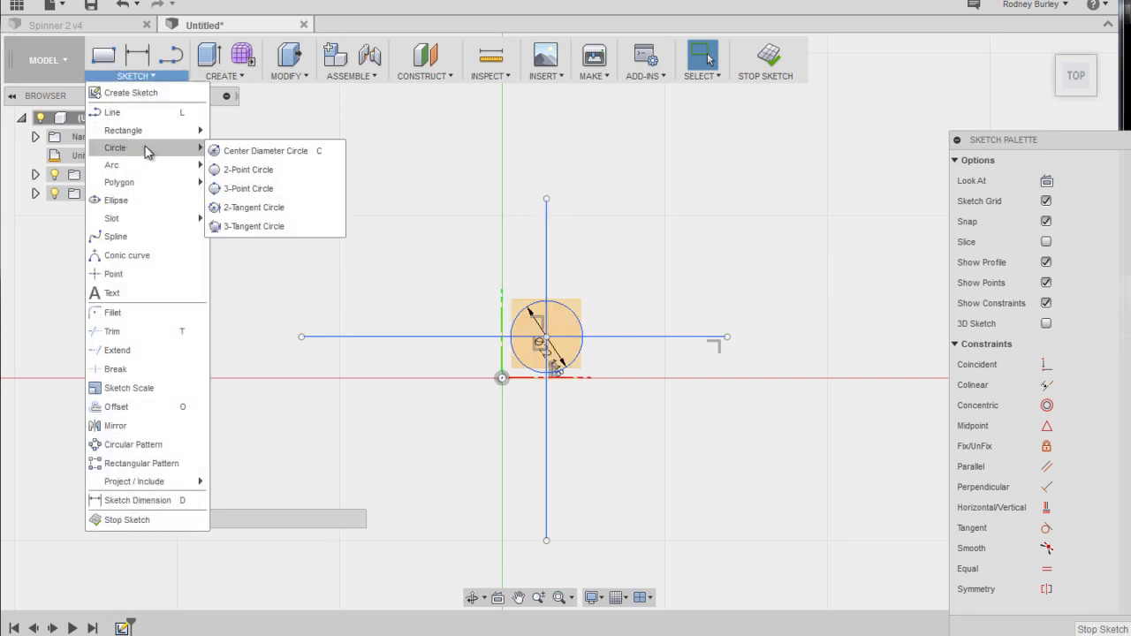
pyautogui.click(256, 204)
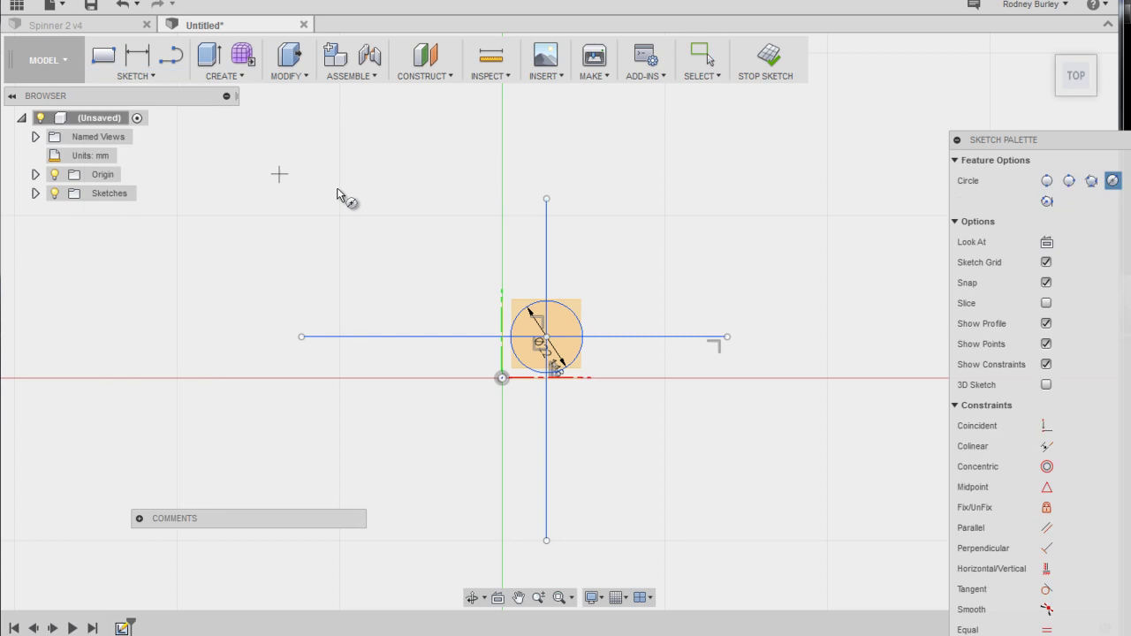
pyautogui.click(547, 245)
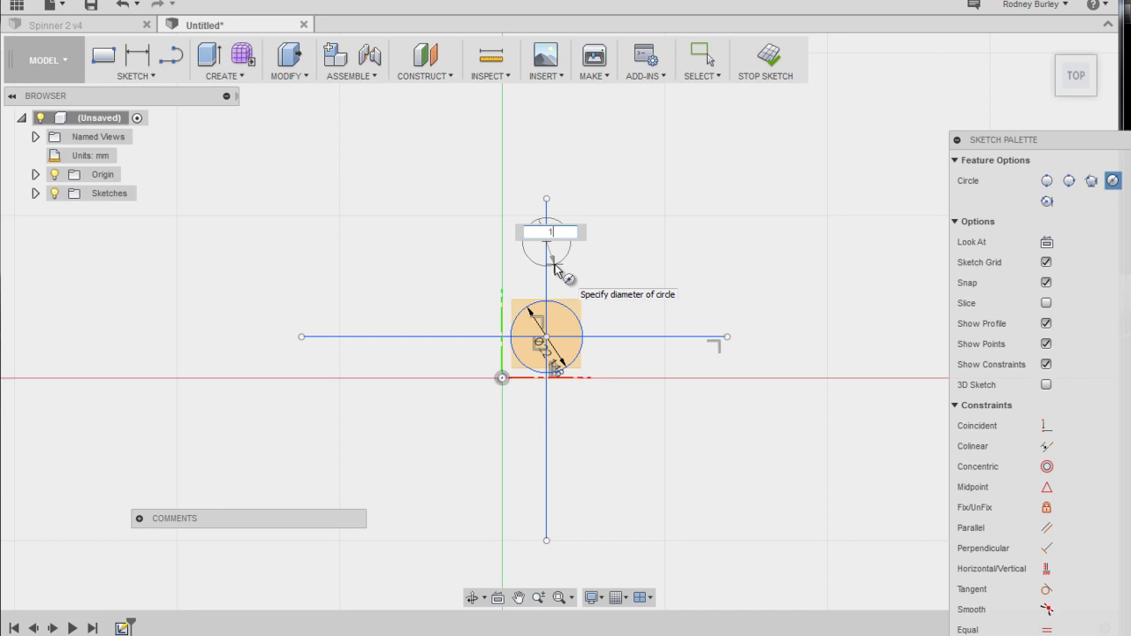
pyautogui.write('10')
pyautogui.press('Return')
pyautogui.press('Escape')
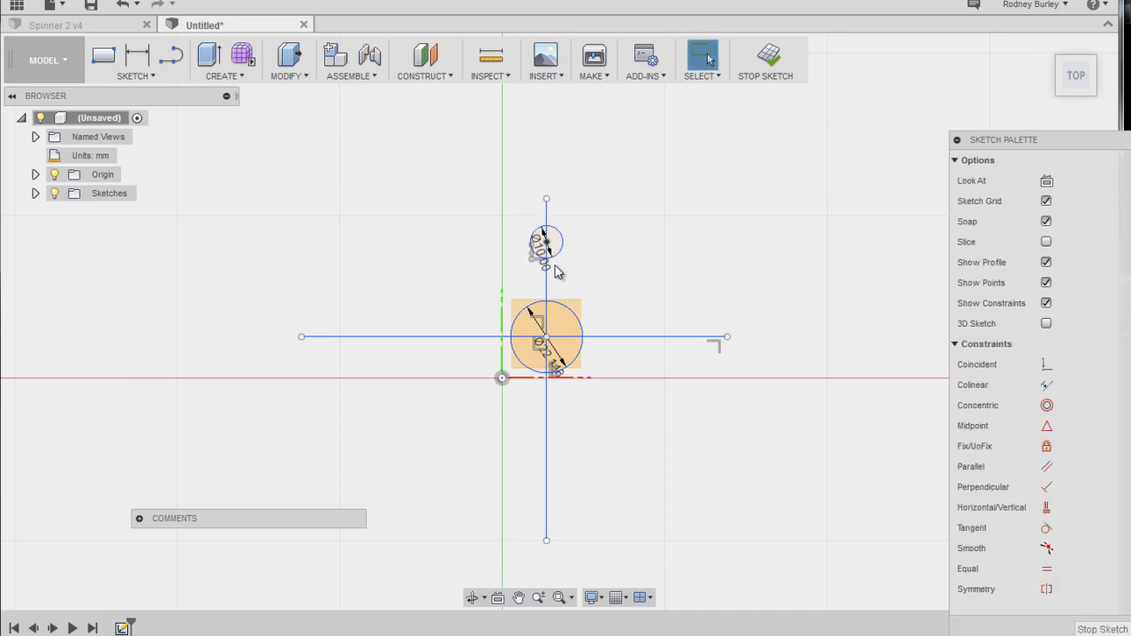
# Change the small circle's diameter dimension to 20 mm
pyautogui.click(545, 269)
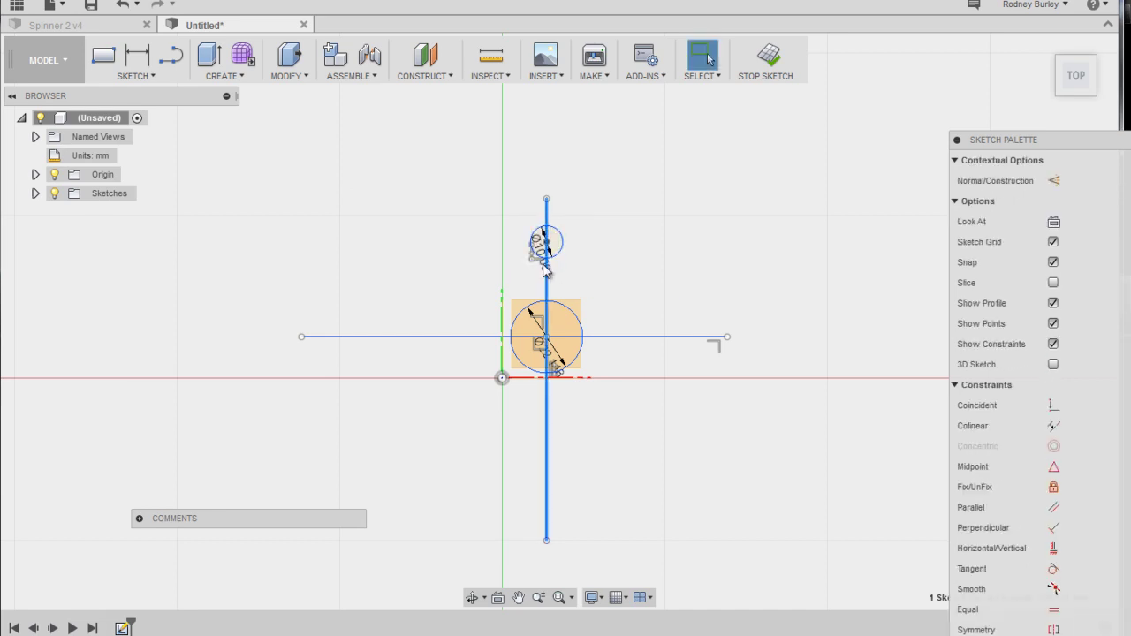
pyautogui.click(516, 217)
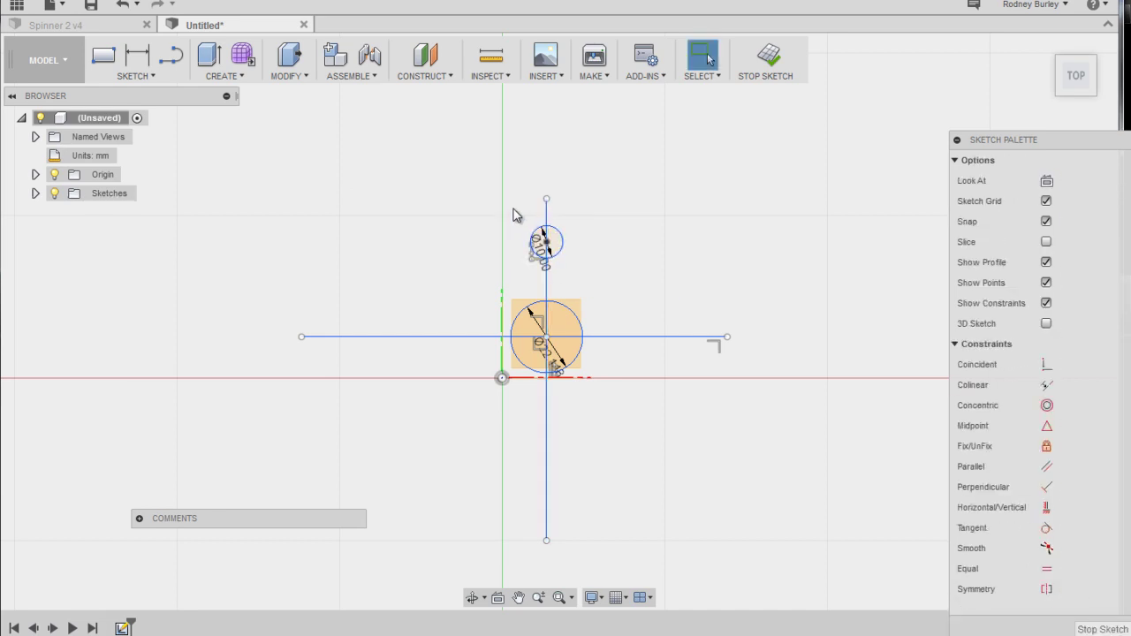
pyautogui.press('d')
pyautogui.click(546, 251)
pyautogui.write('20')
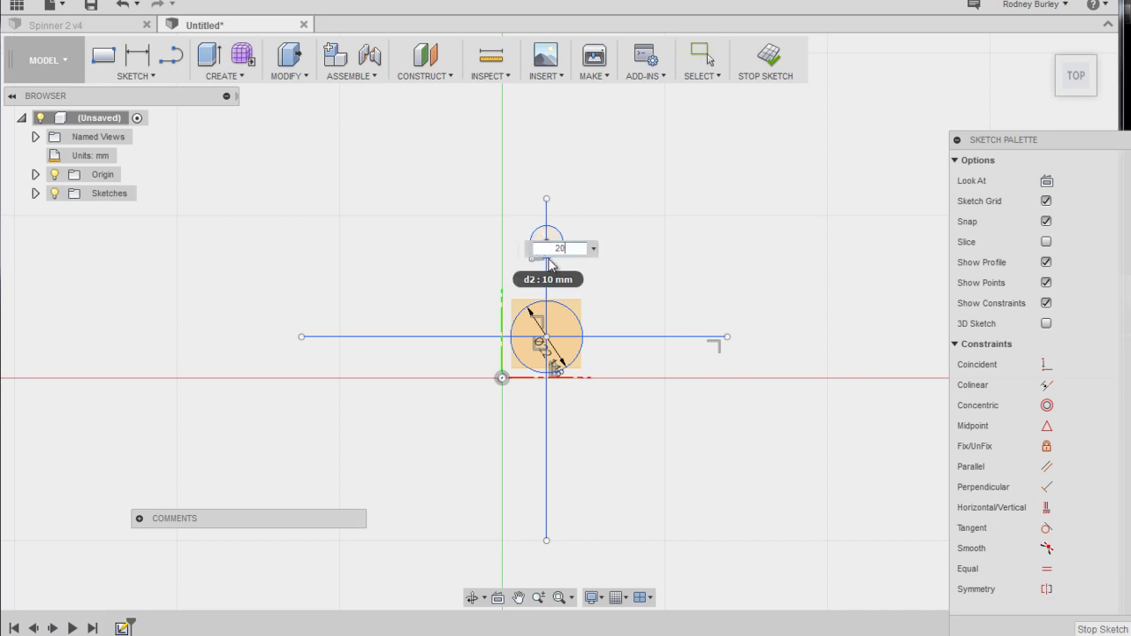
pyautogui.press('Return')
pyautogui.press('Escape')
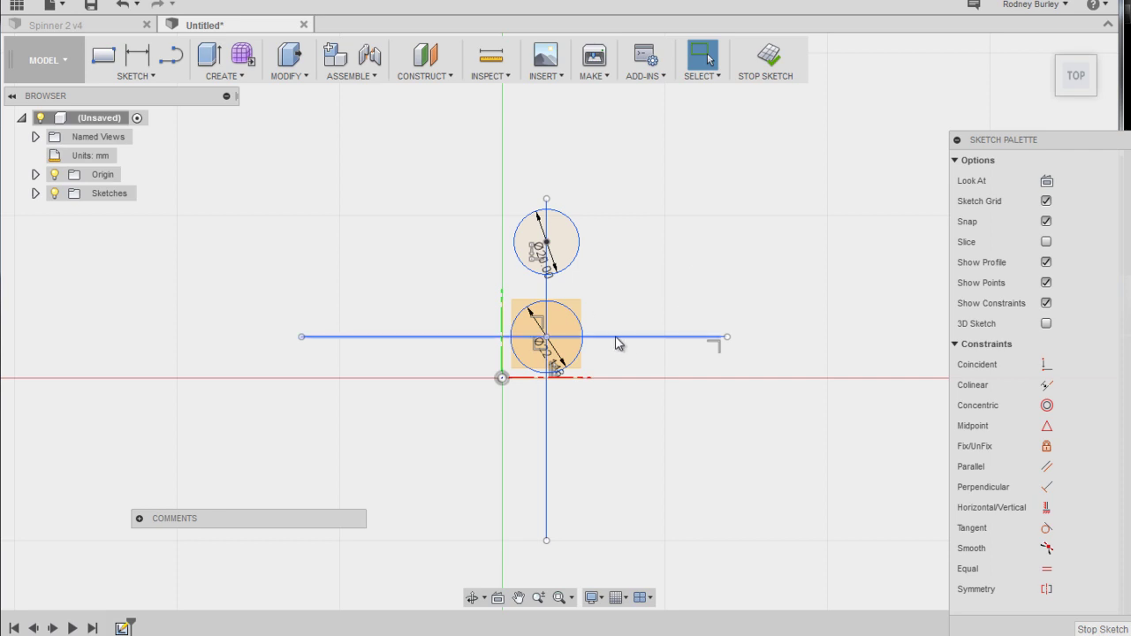
# Circular-pattern the 20 mm circle around the centre point, three instances in total
pyautogui.click(148, 76)
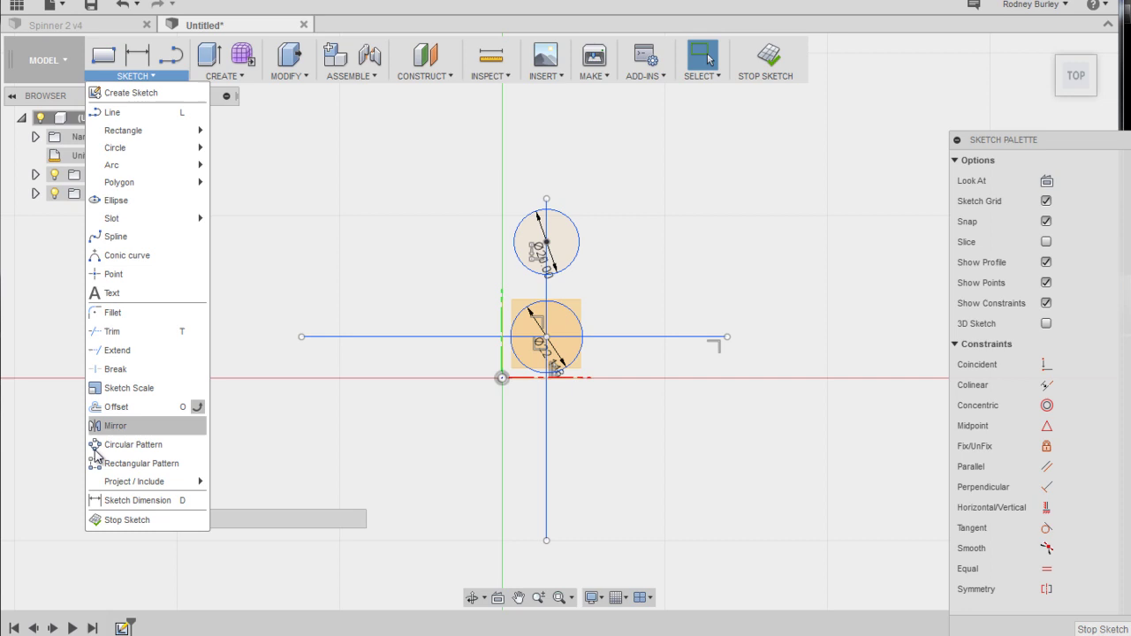
pyautogui.click(119, 444)
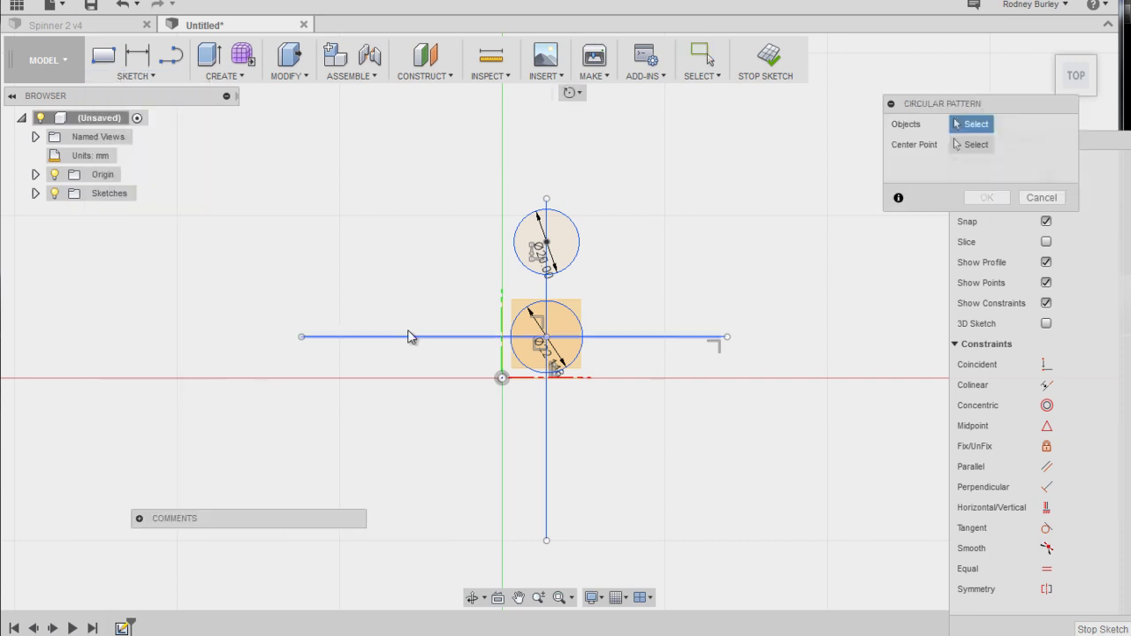
pyautogui.click(579, 256)
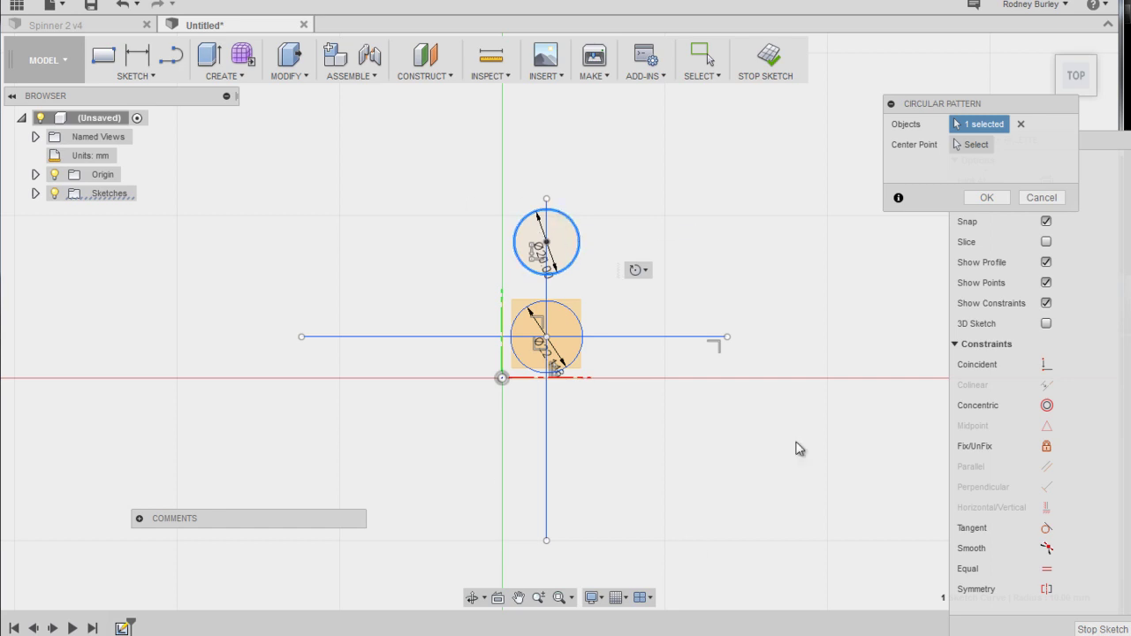
pyautogui.click(974, 144)
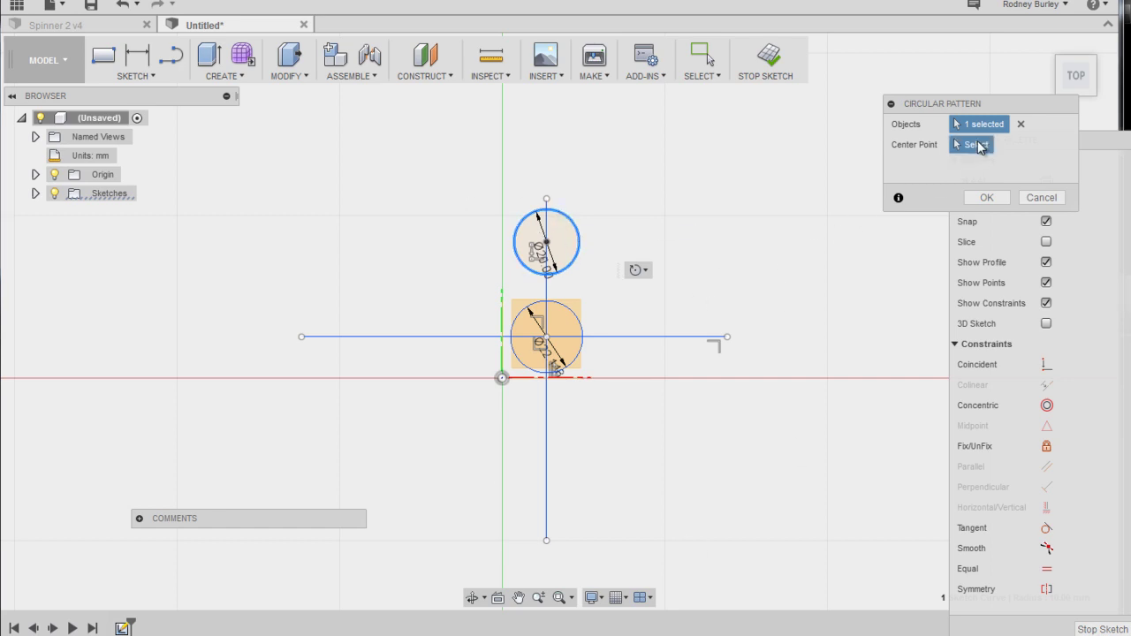
pyautogui.click(546, 337)
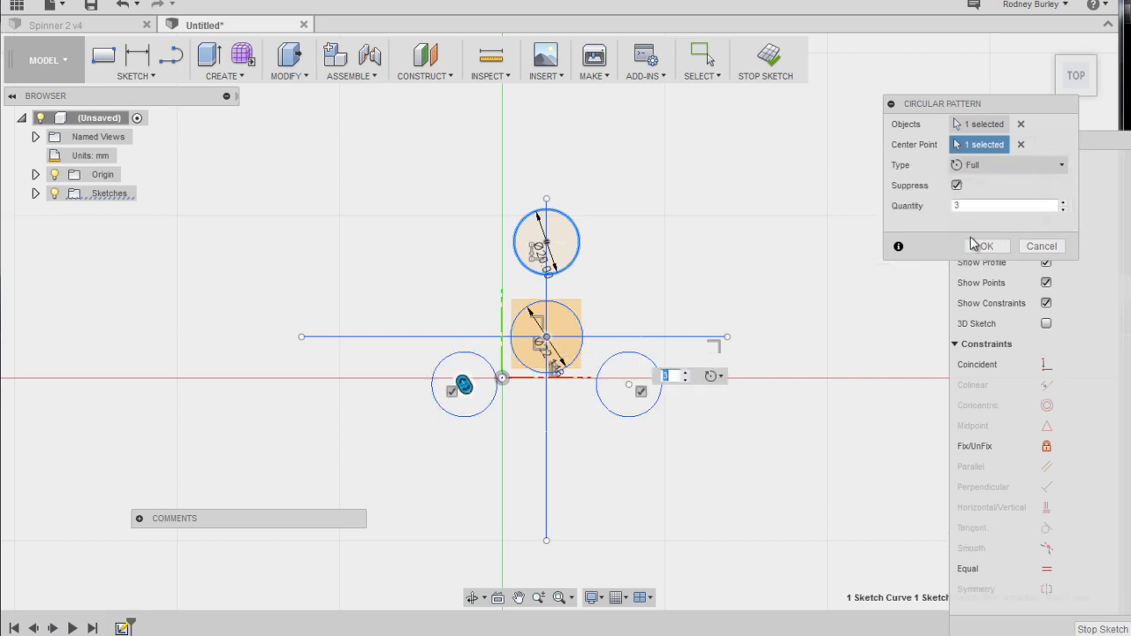
pyautogui.click(964, 205)
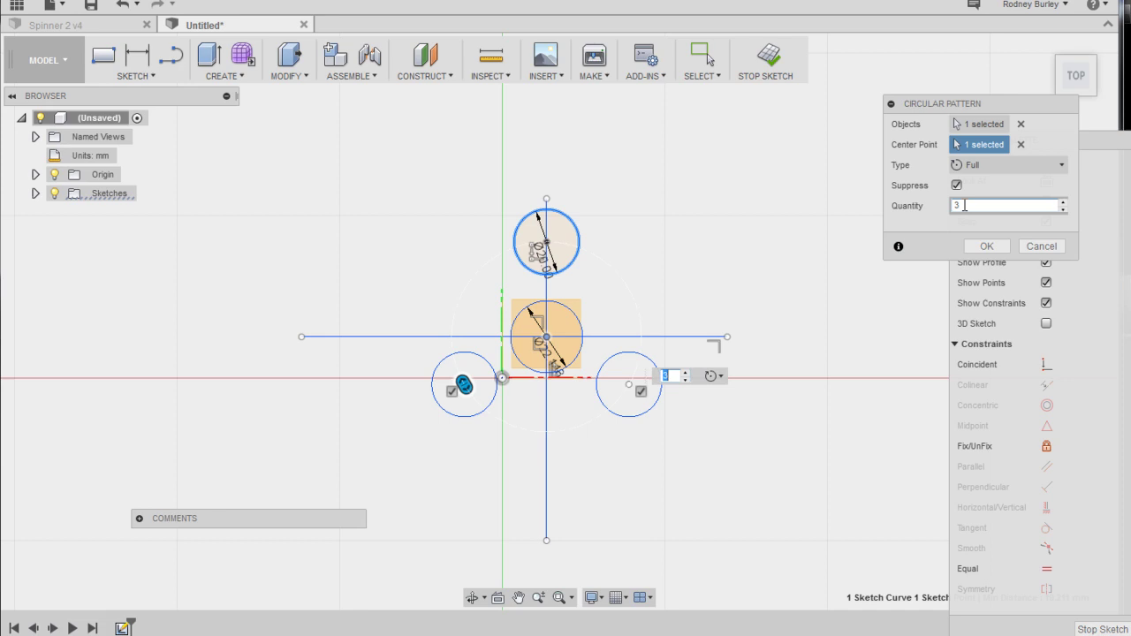
pyautogui.moveTo(964, 205); pyautogui.dragTo(943, 206)
pyautogui.write('2')
pyautogui.press('Return')
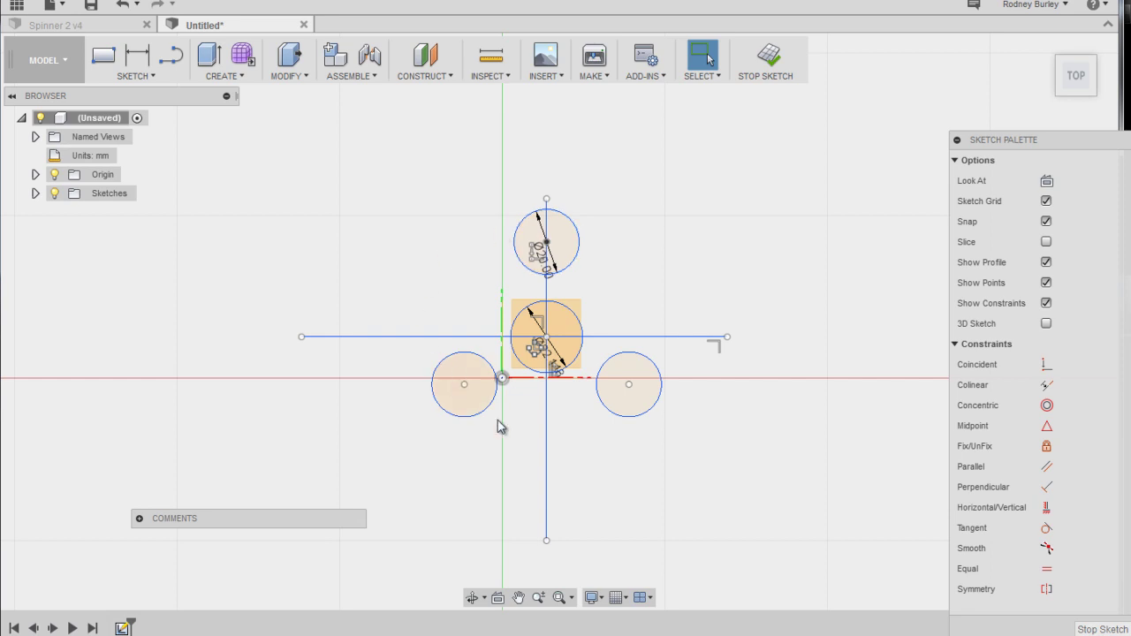
# Draw a circle concentric with the top 20 mm circle, enclosing it
pyautogui.scroll(3, 685, 388)
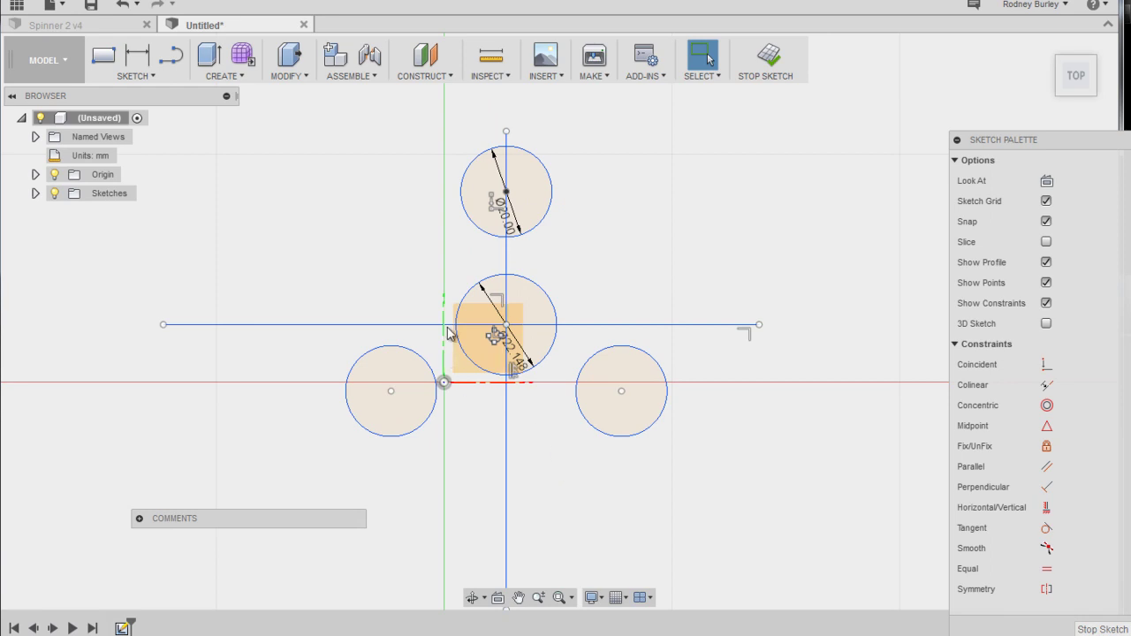
pyautogui.click(134, 76)
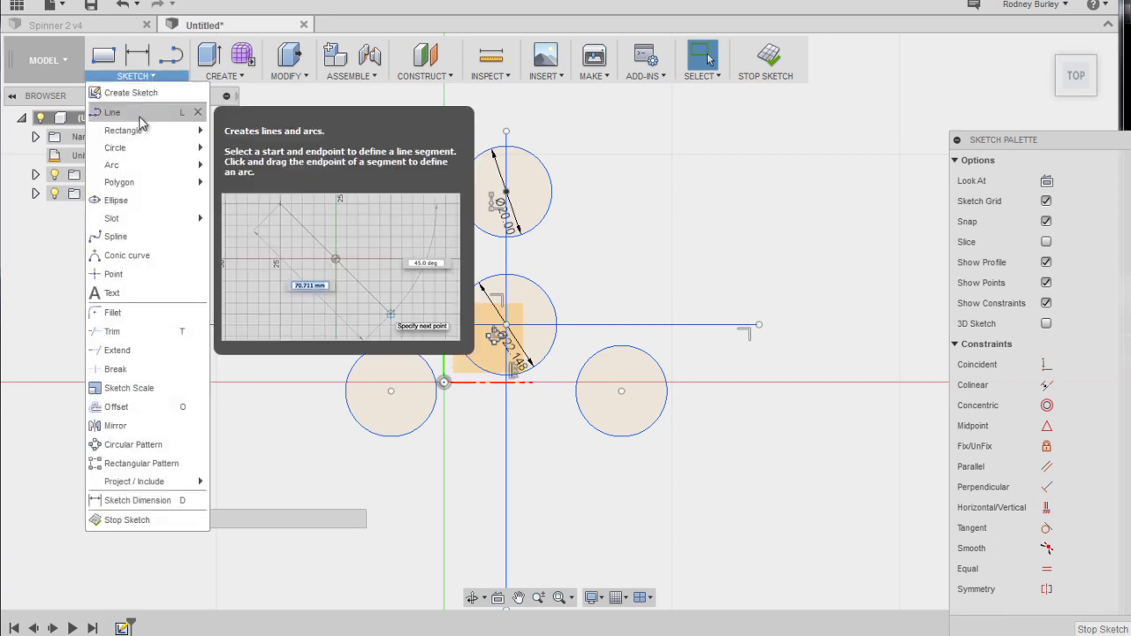
pyautogui.moveTo(194, 154)
pyautogui.click(237, 152)
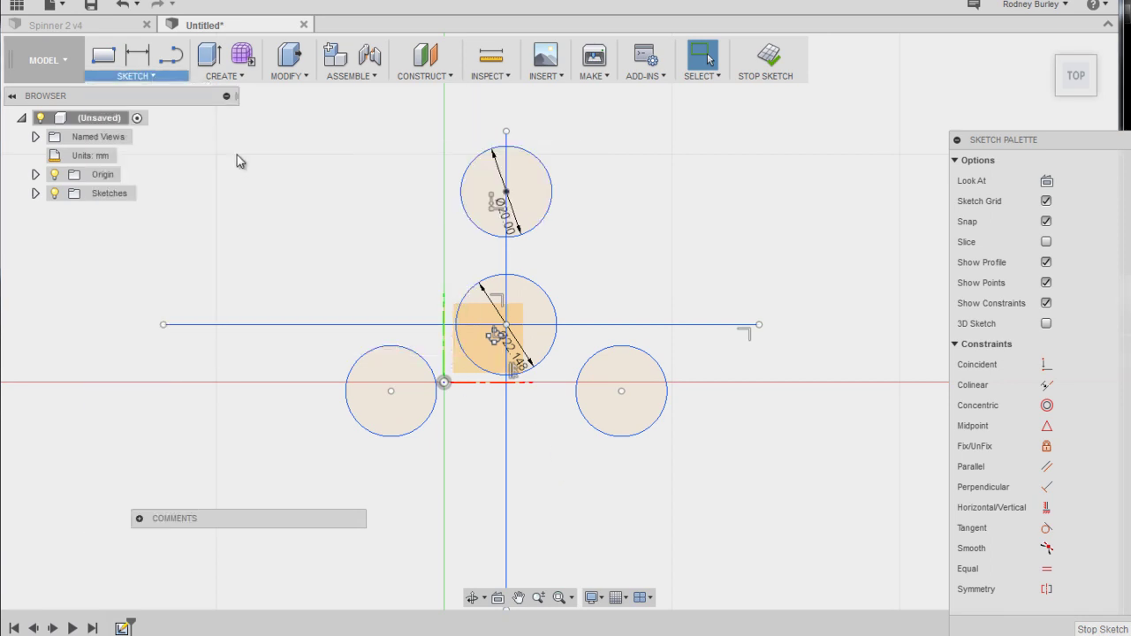
pyautogui.click(505, 191)
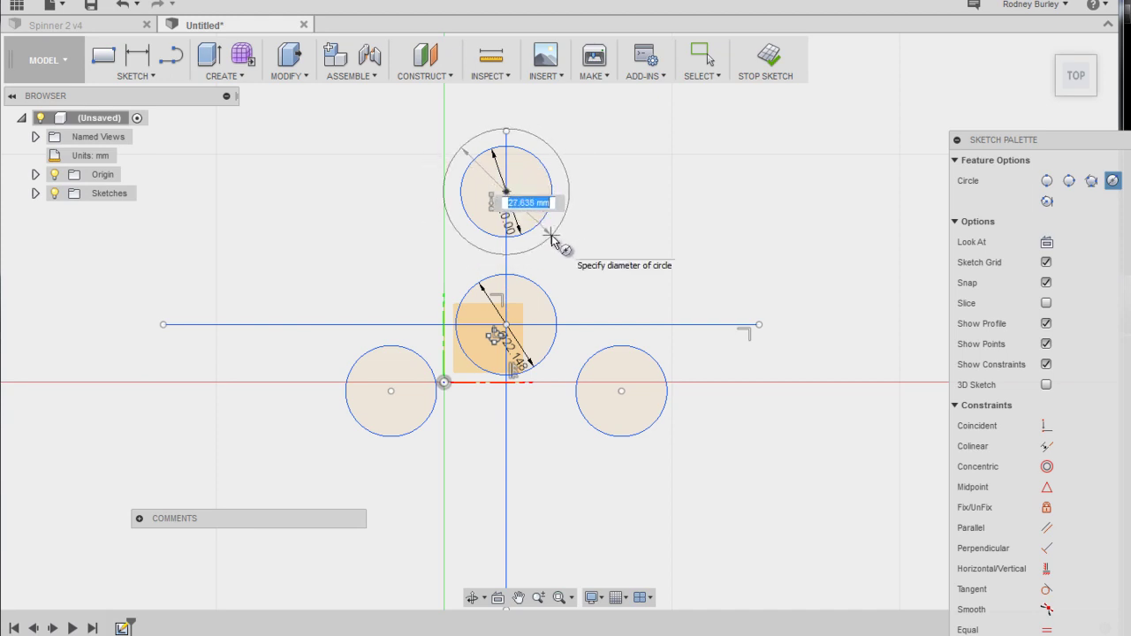
pyautogui.click(551, 236)
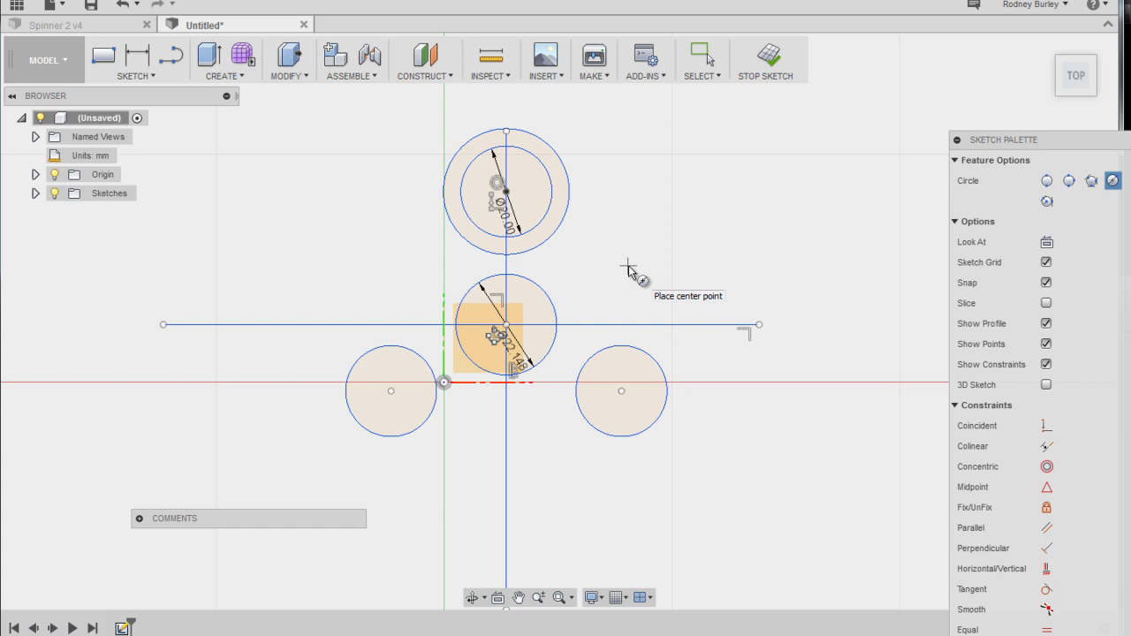
pyautogui.press('Escape')
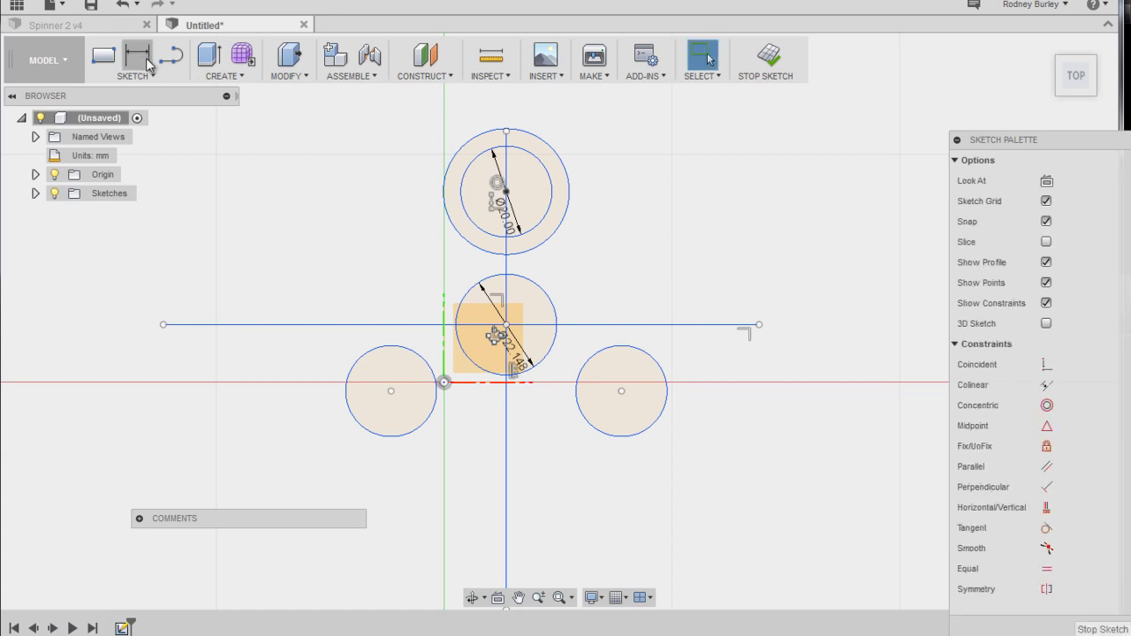
# Dimension the new outer circle to a 28 mm diameter
pyautogui.click(147, 64)
pyautogui.click(568, 191)
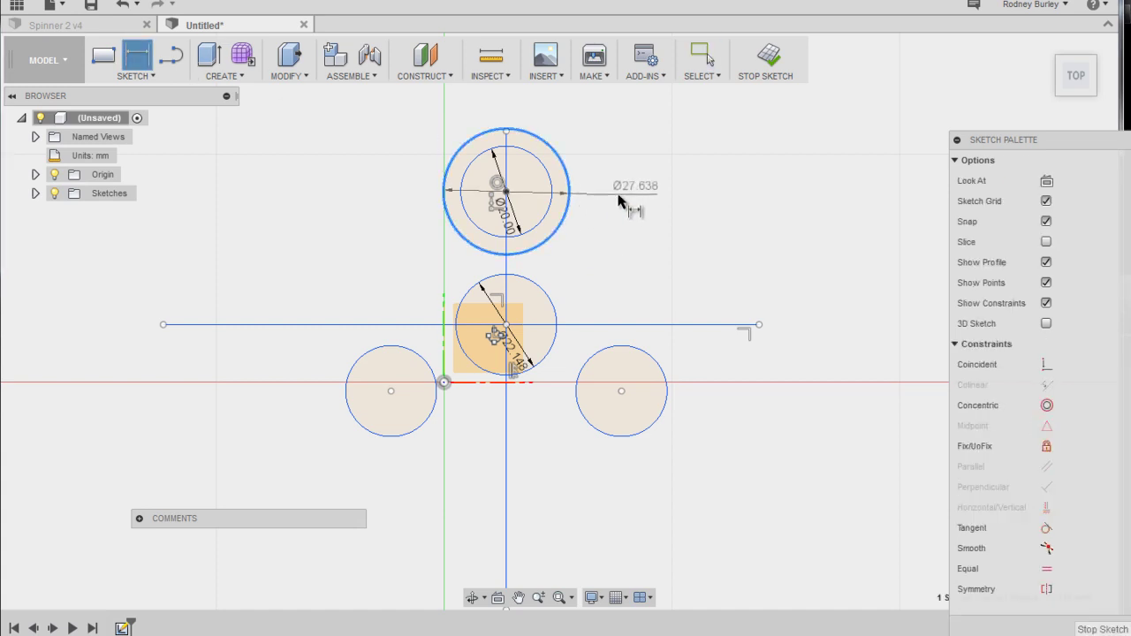
pyautogui.click(636, 207)
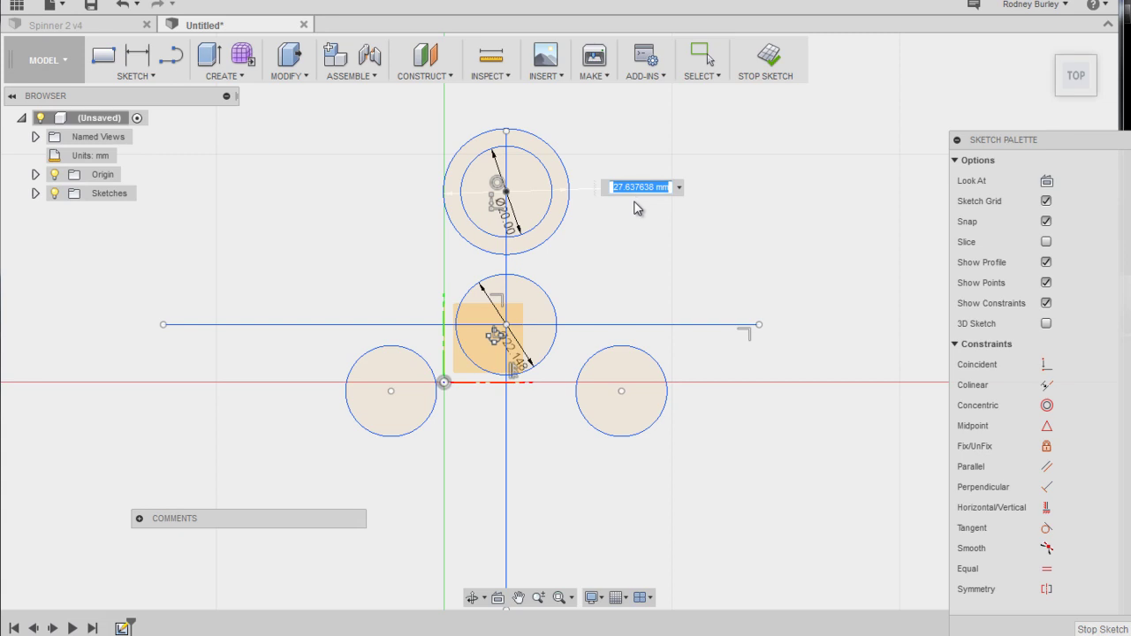
pyautogui.press('Return')
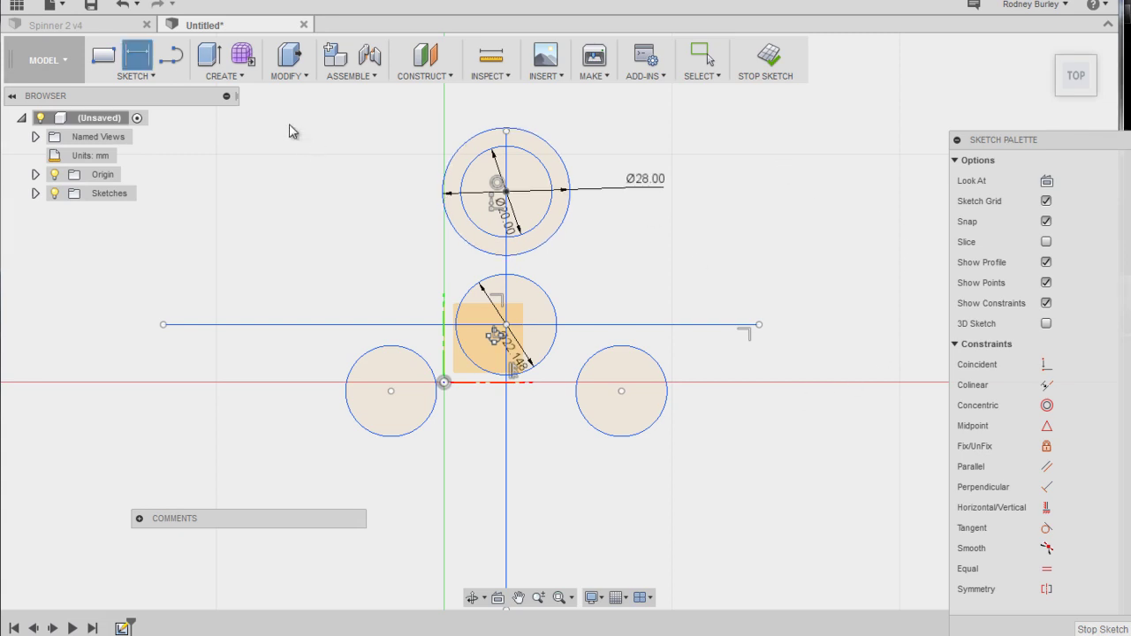
pyautogui.click(137, 76)
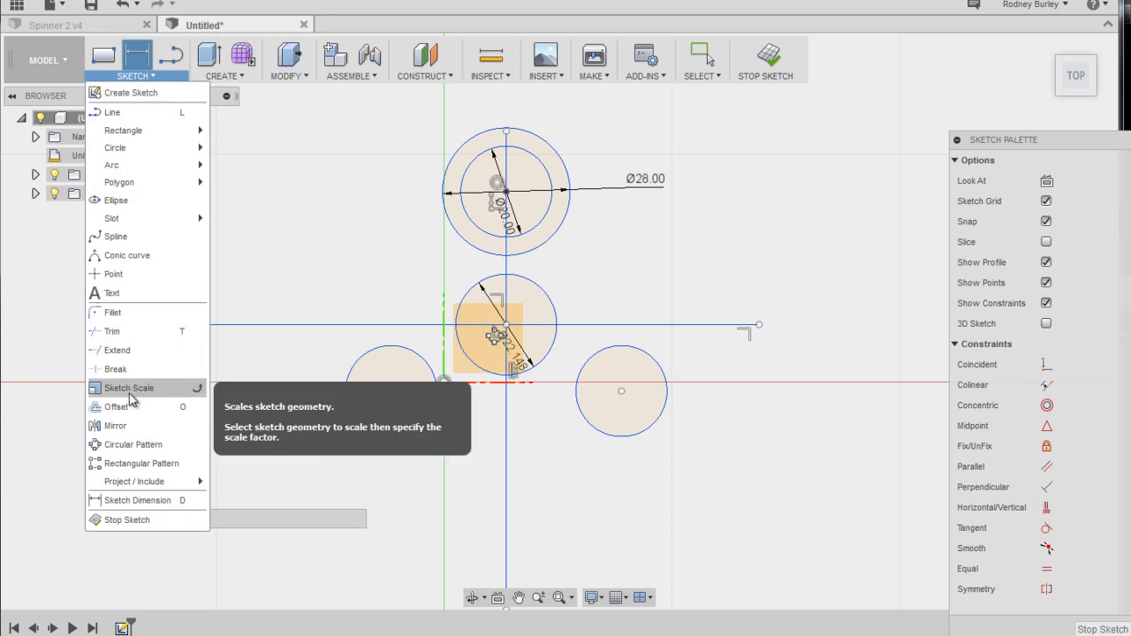
# Pattern the Ø28 ring three times around the middle circle's centre
pyautogui.click(133, 445)
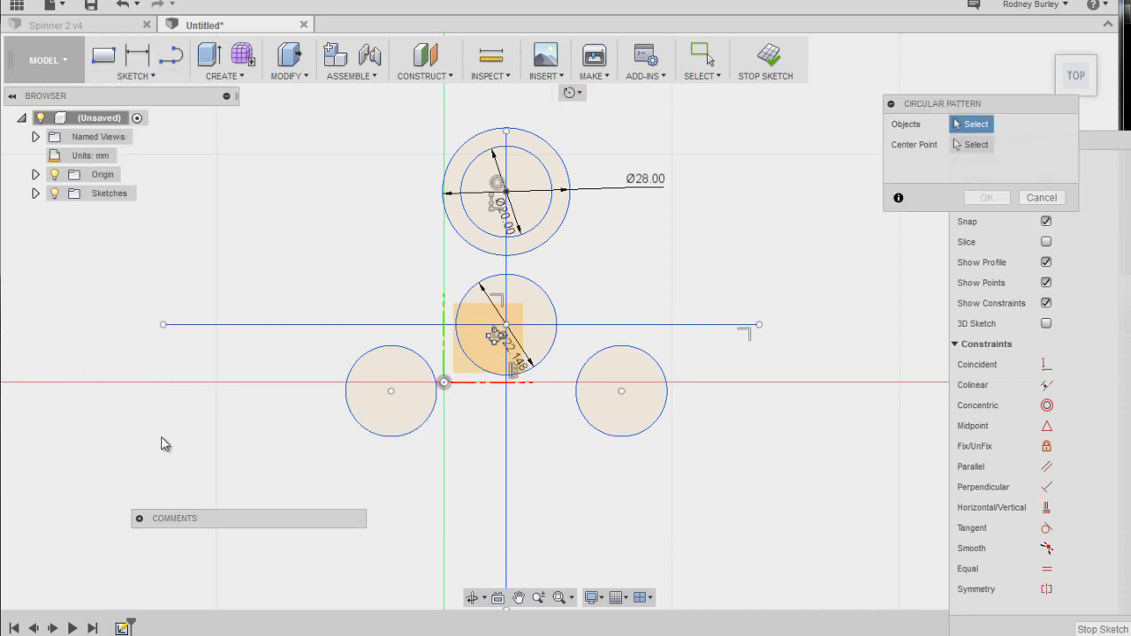
pyautogui.click(552, 238)
pyautogui.click(975, 144)
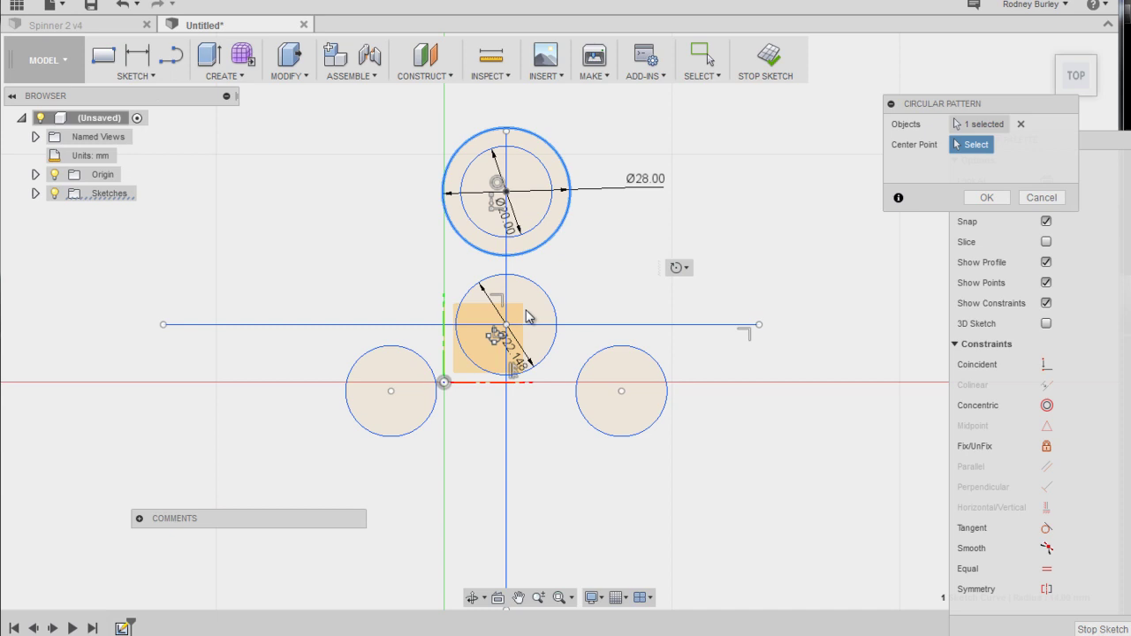
pyautogui.click(506, 324)
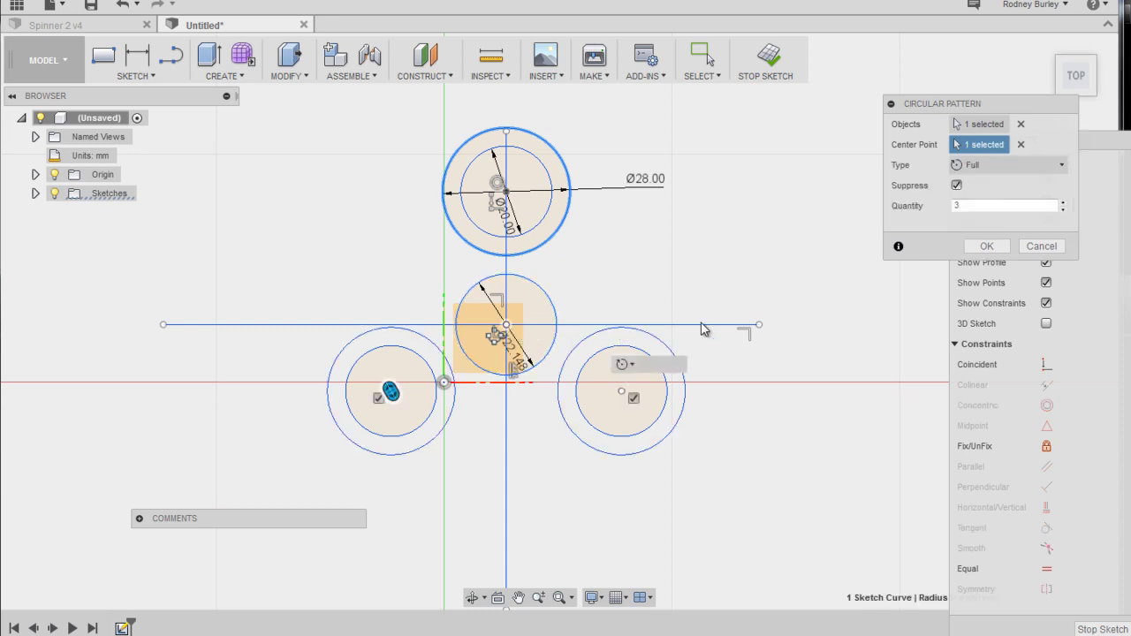
pyautogui.click(986, 247)
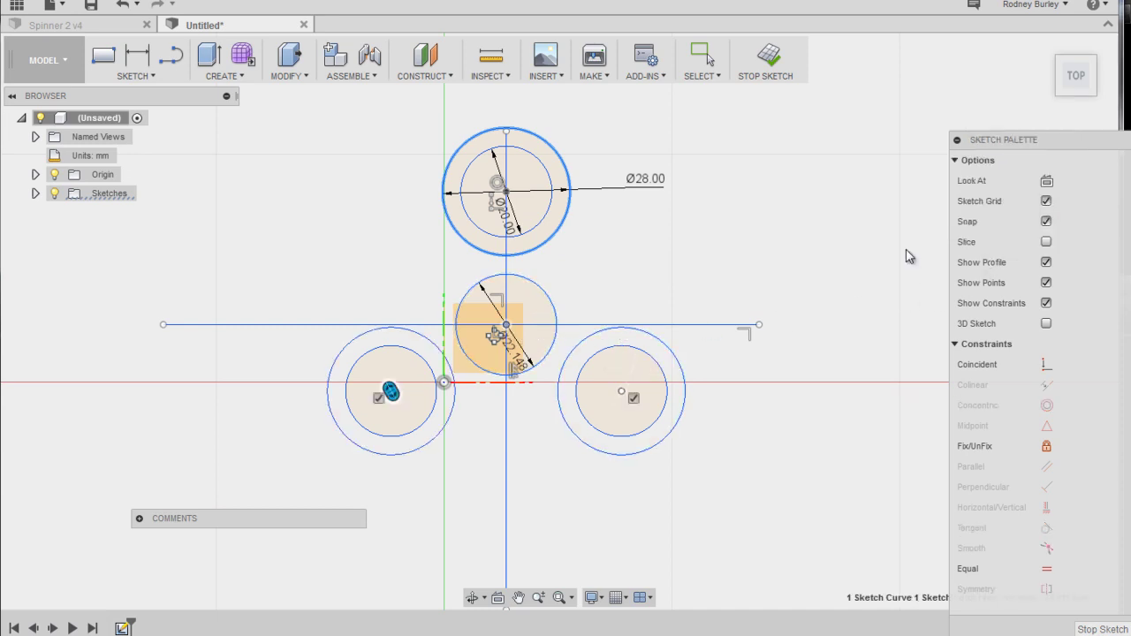
pyautogui.click(140, 73)
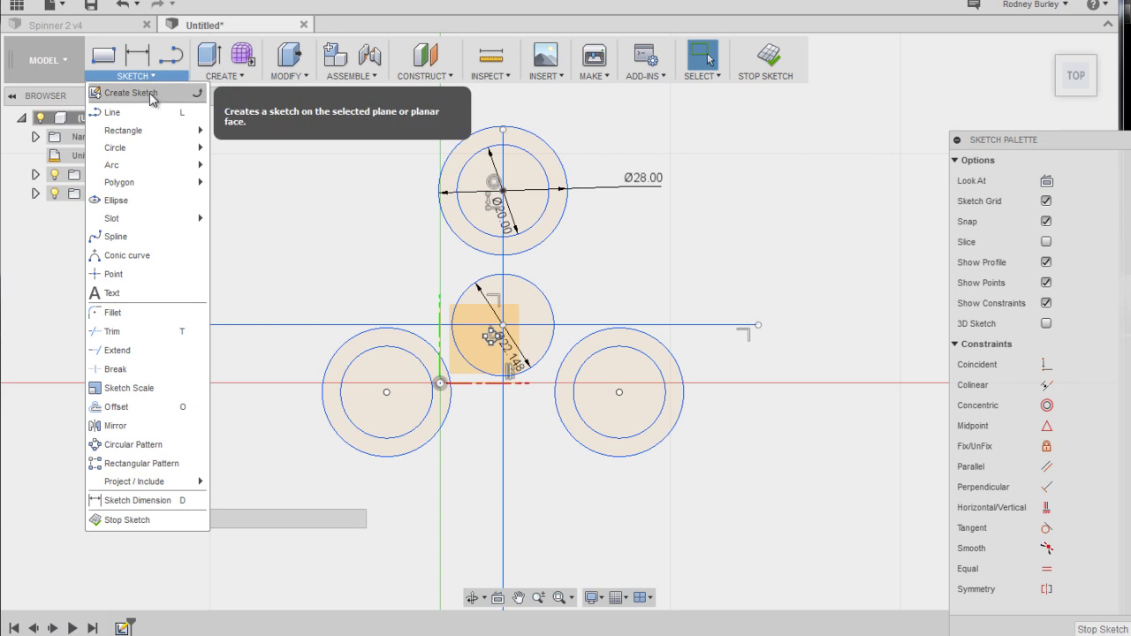
# Draw three tangent lines joining the Ø28 rings along the left, bottom and right sides
pyautogui.press('t')
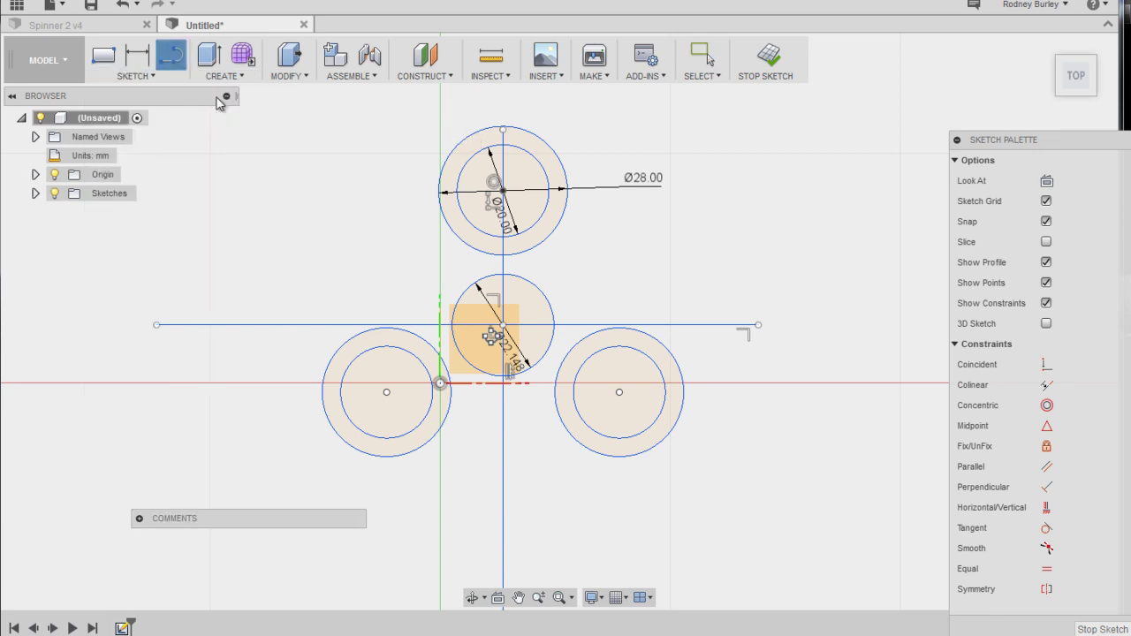
pyautogui.click(459, 141)
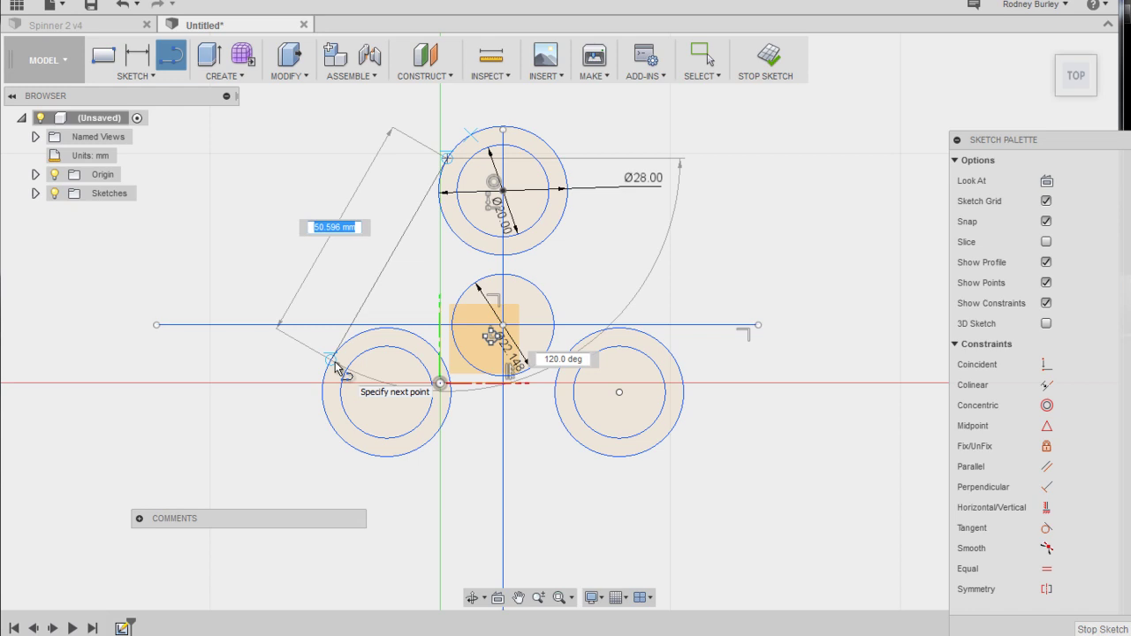
pyautogui.click(336, 365)
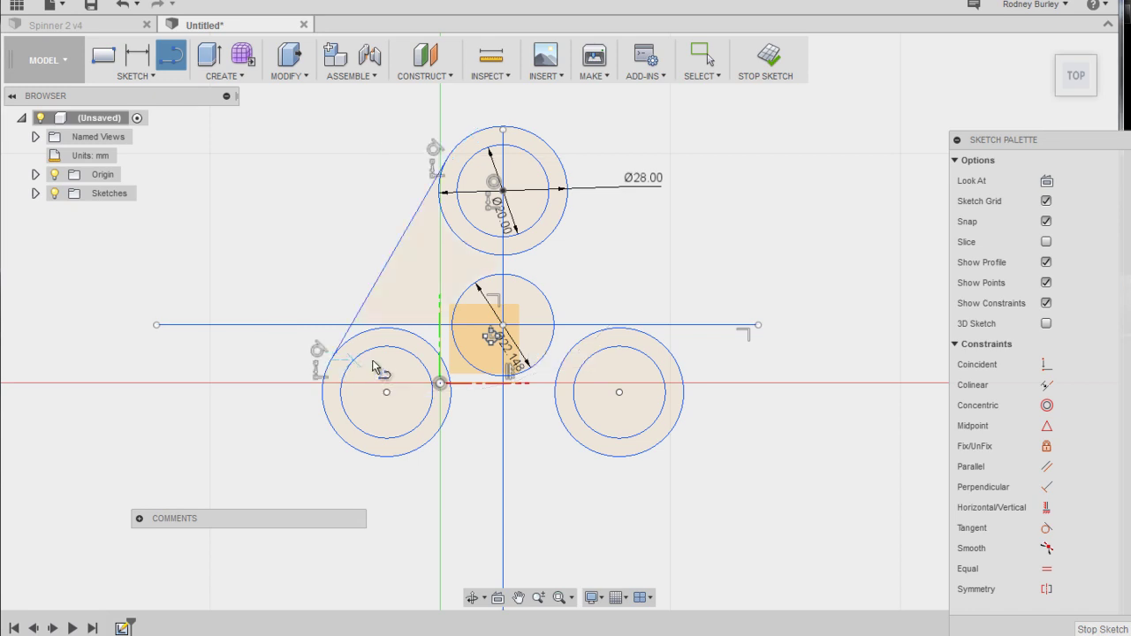
pyautogui.click(386, 455)
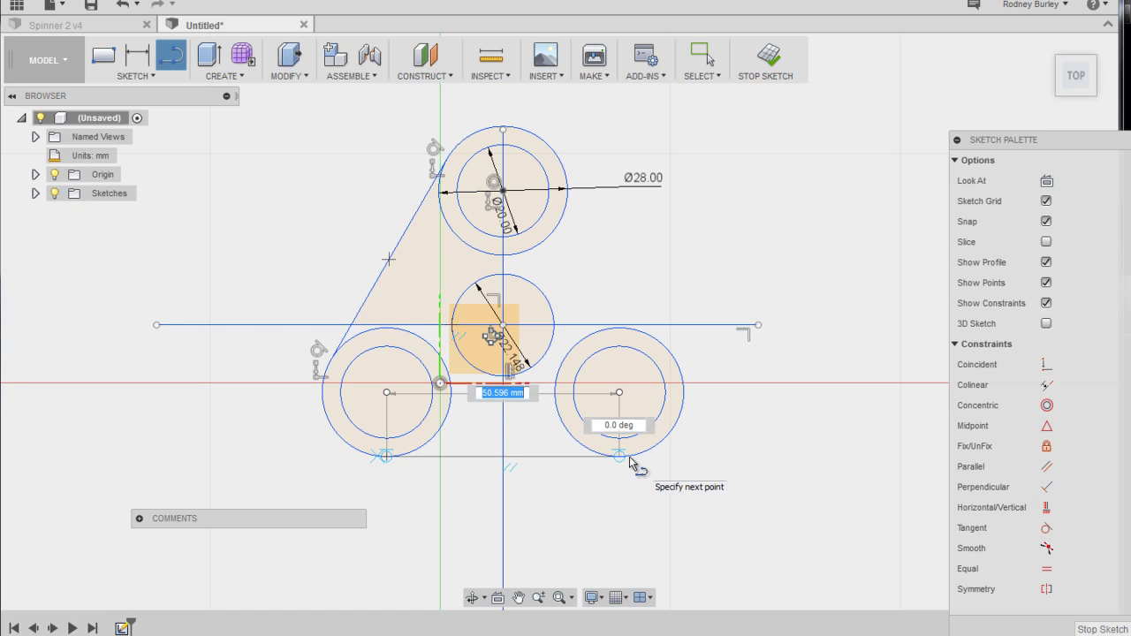
pyautogui.doubleClick(629, 461)
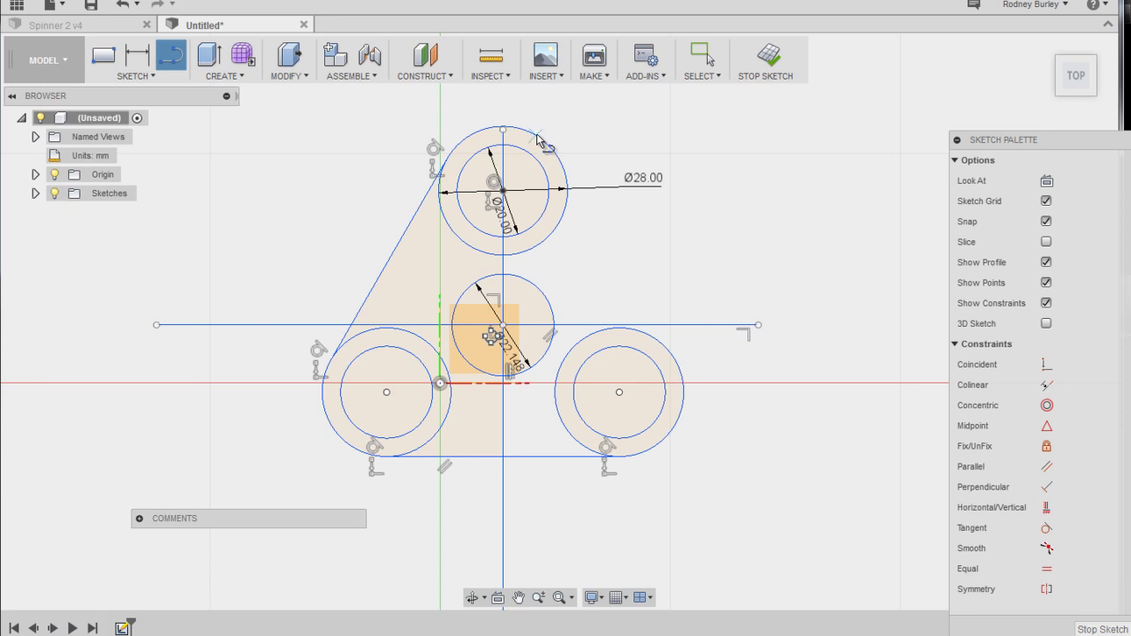
pyautogui.click(558, 157)
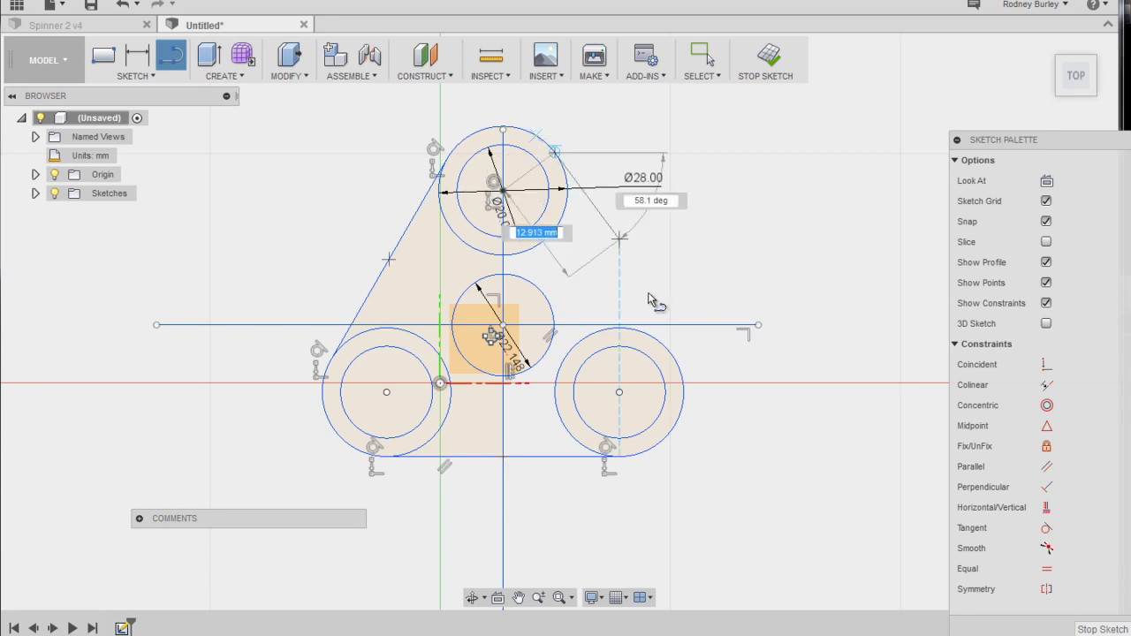
pyautogui.doubleClick(676, 359)
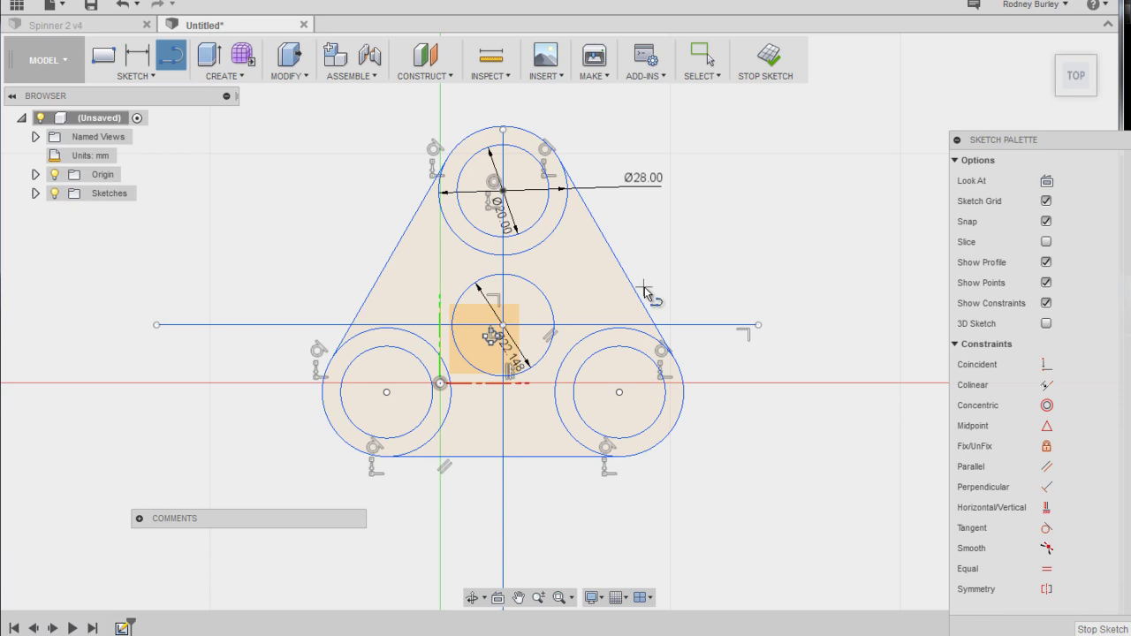
# Draw a line from the middle circle's centre to the right outline edge
pyautogui.scroll(-1, 643, 284)
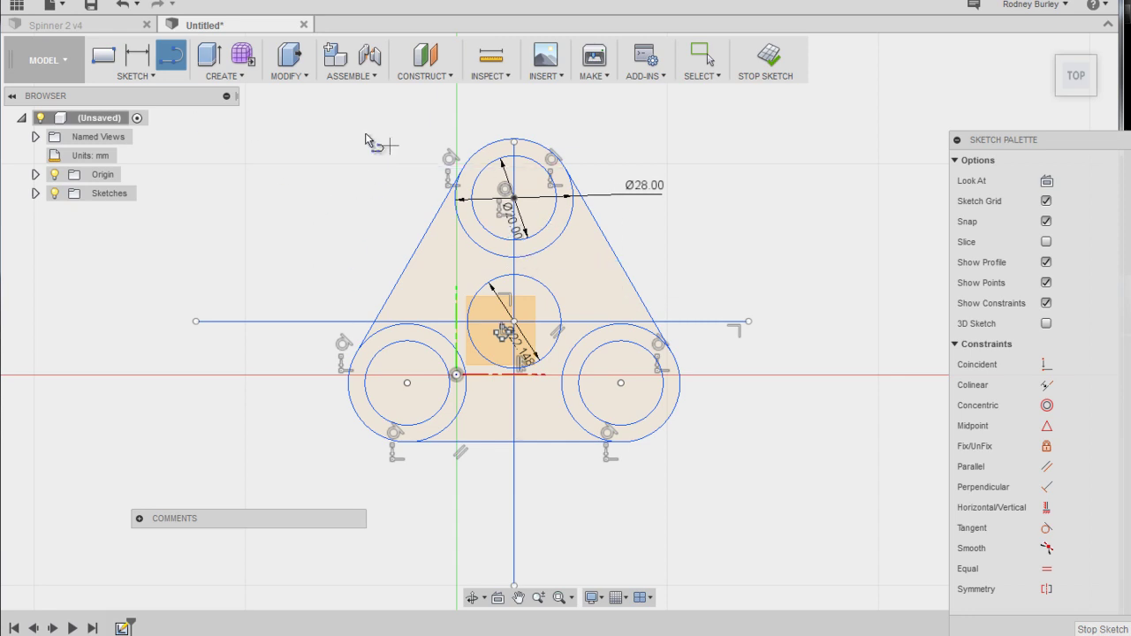
pyautogui.click(153, 77)
pyautogui.click(149, 78)
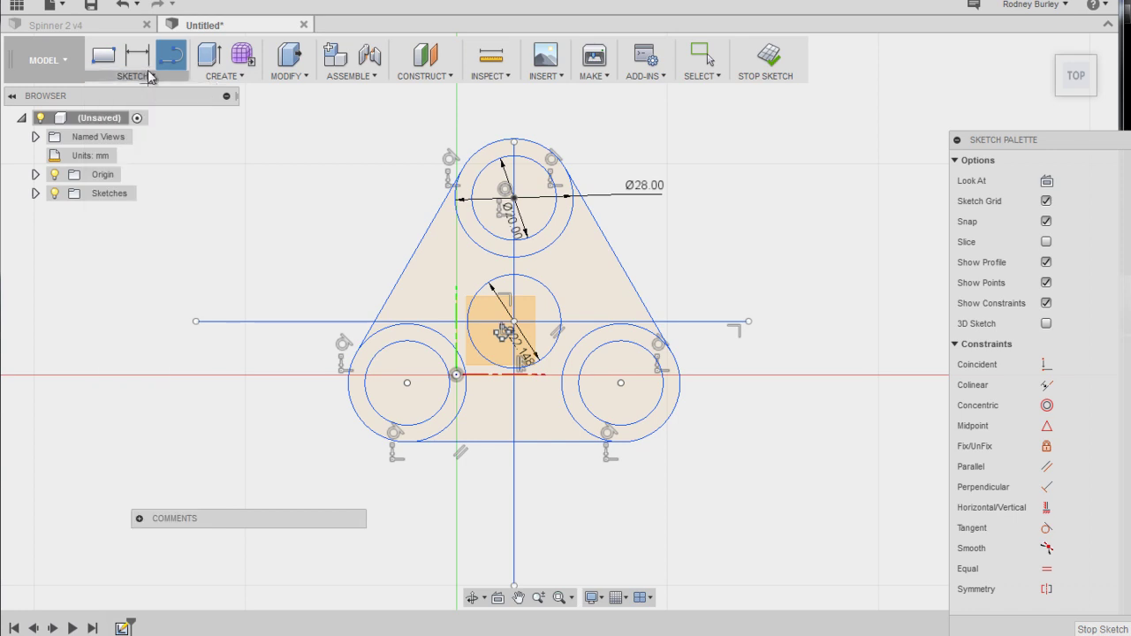
pyautogui.click(147, 75)
pyautogui.click(114, 112)
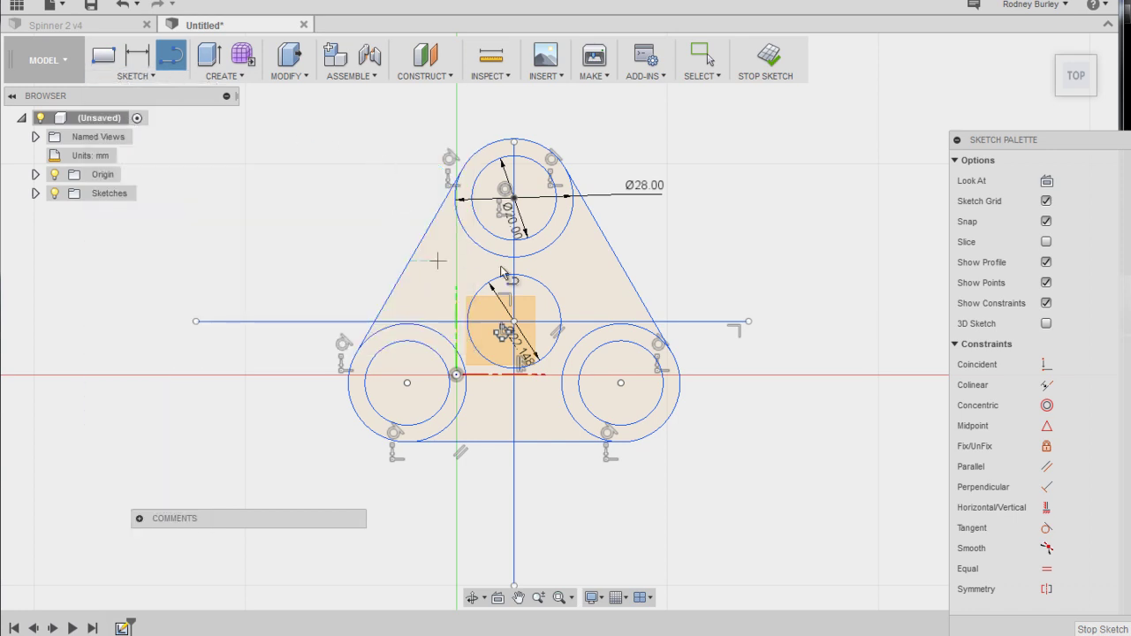
pyautogui.click(513, 322)
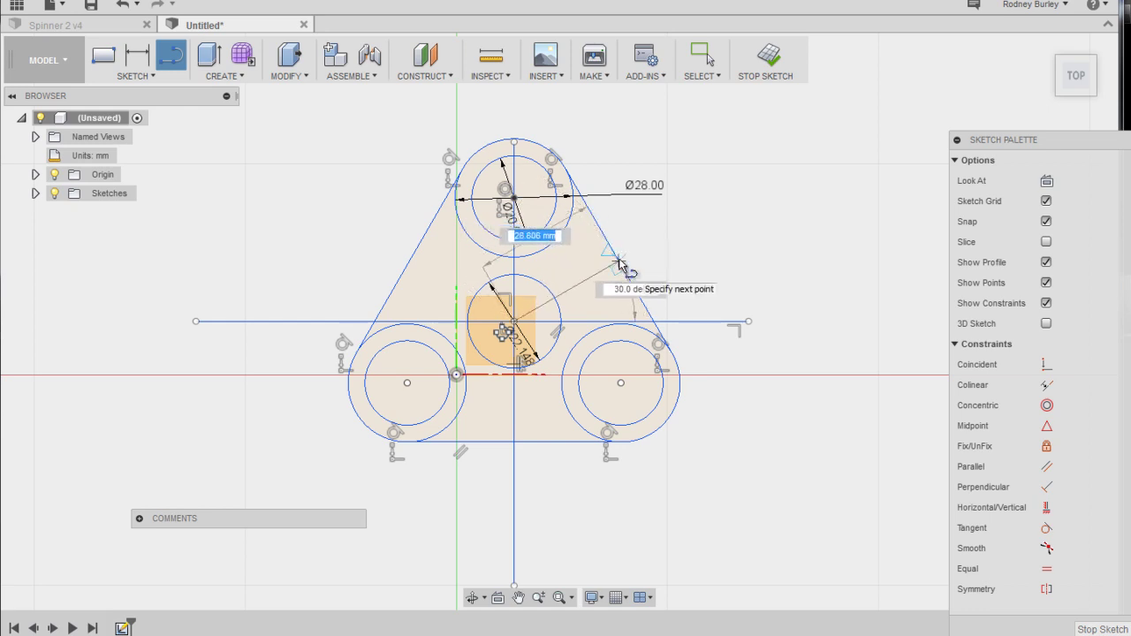
pyautogui.press('Return')
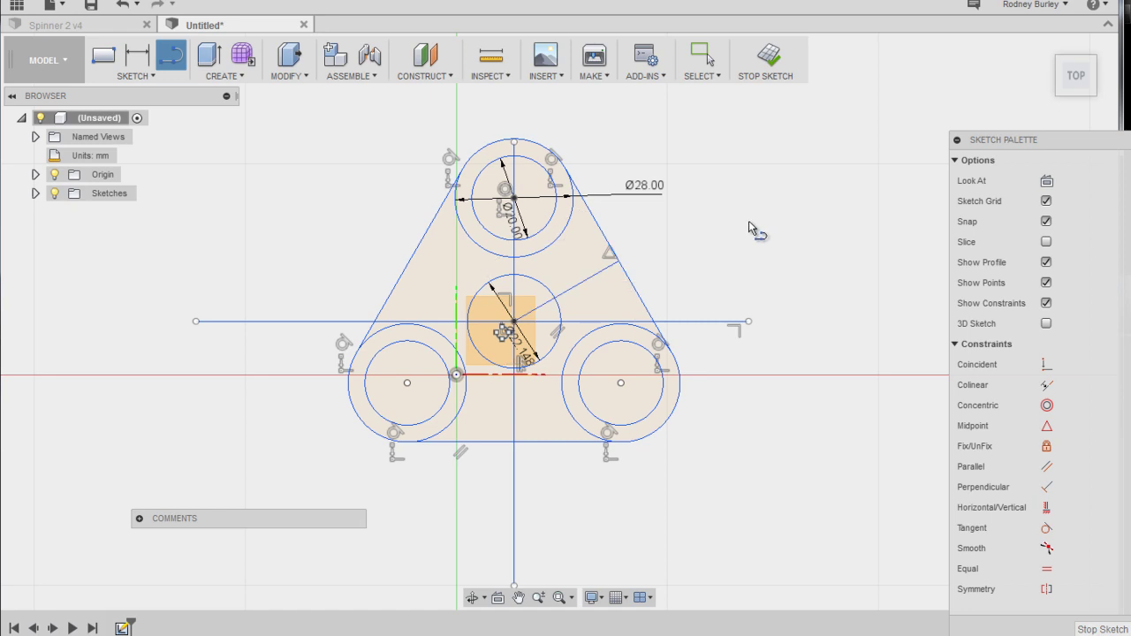
# Add a roughly 24.5 mm circle centred on the upper-right edge's midpoint
pyautogui.scroll(3, 751, 230)
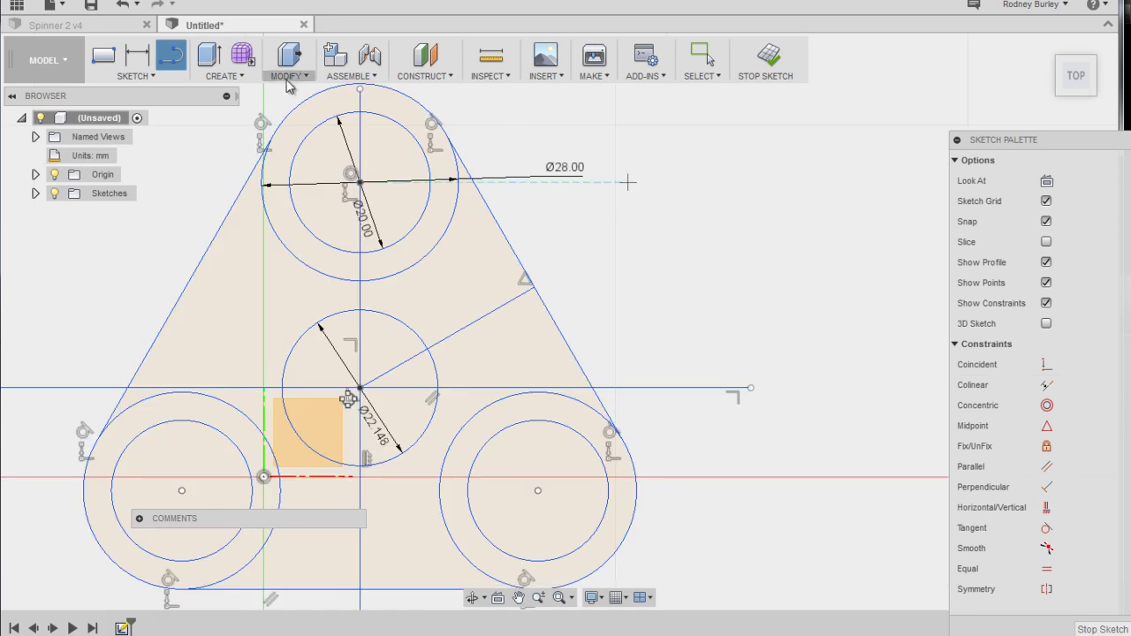
pyautogui.click(146, 76)
pyautogui.moveTo(142, 150)
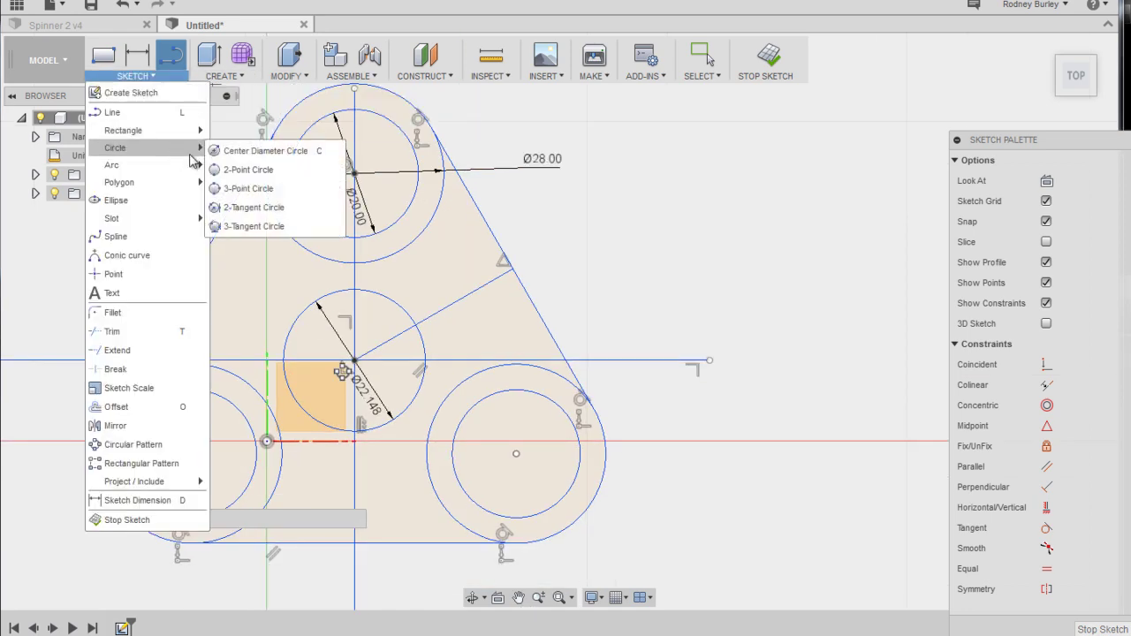
pyautogui.click(265, 151)
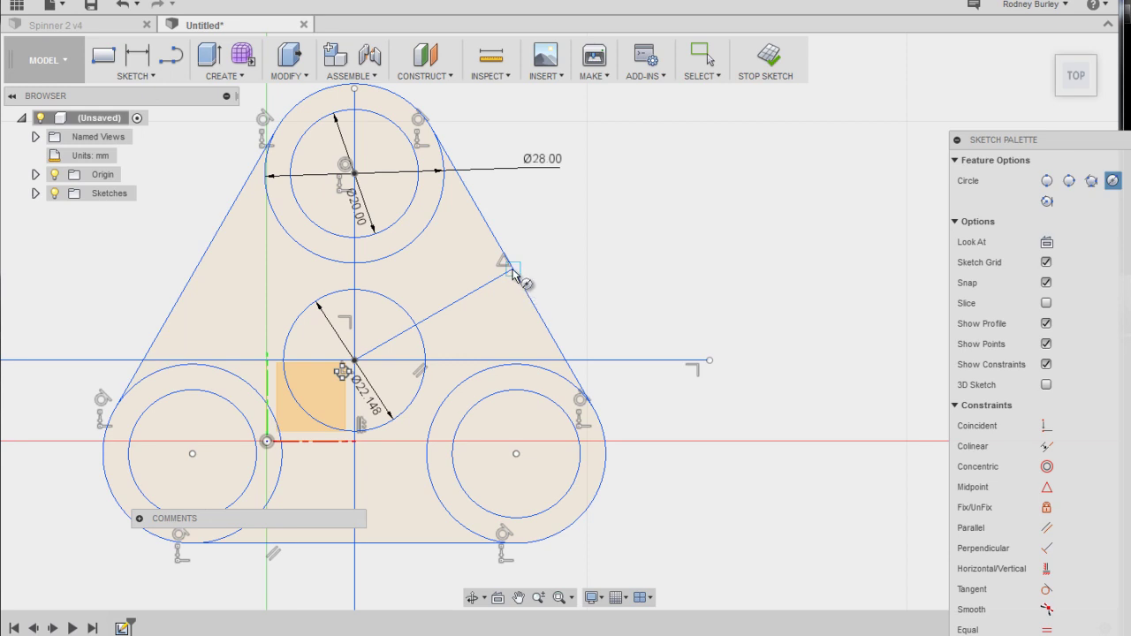
pyautogui.click(513, 270)
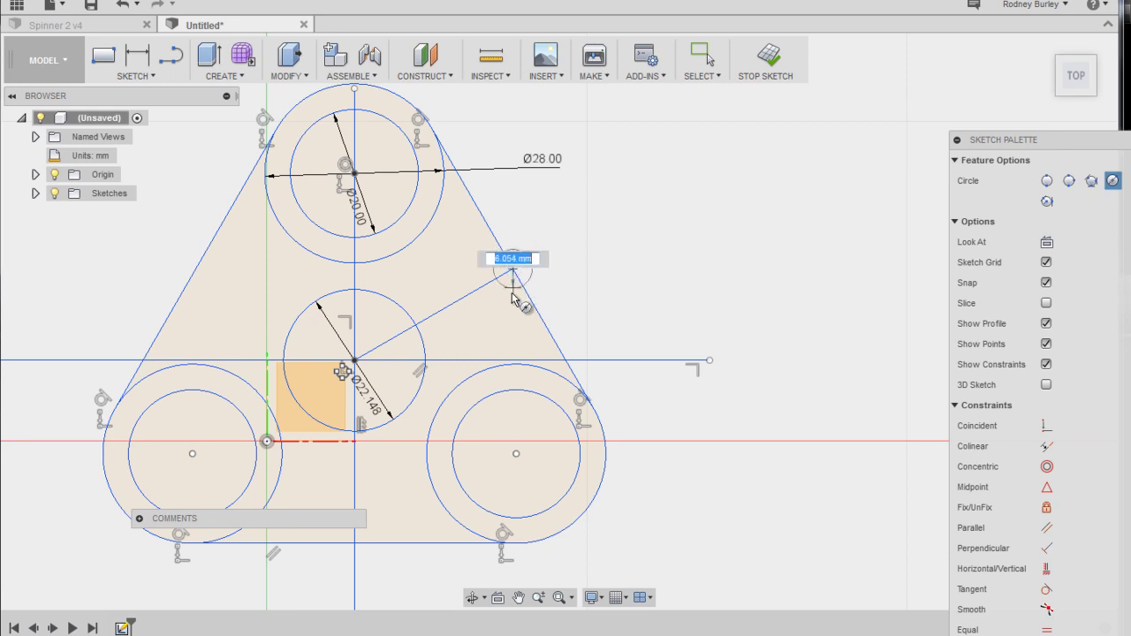
pyautogui.click(538, 347)
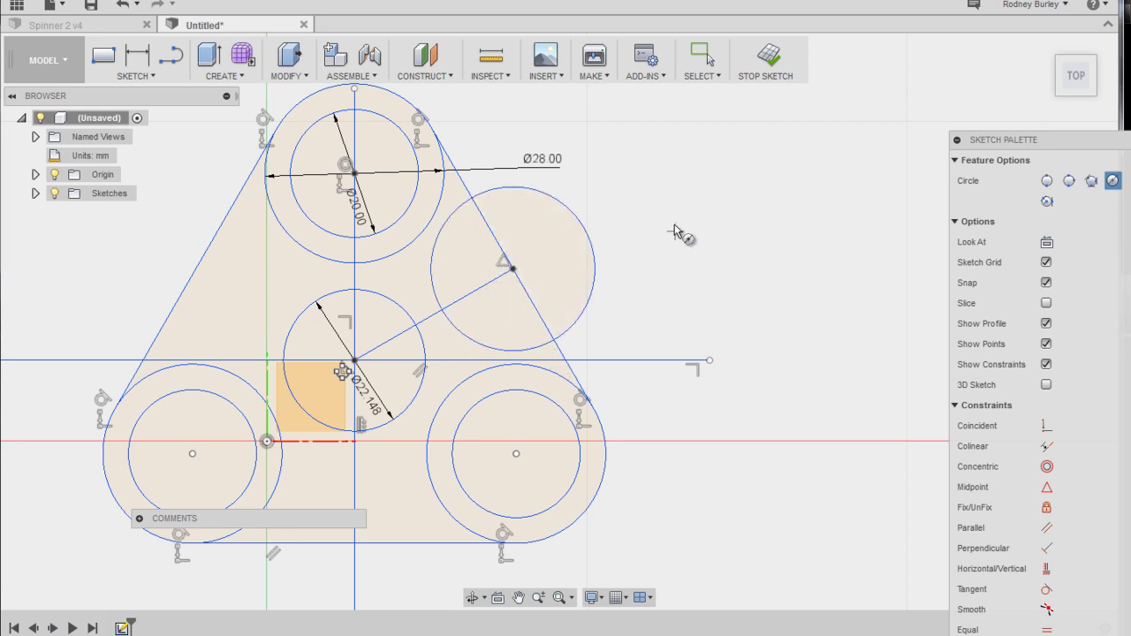
pyautogui.press('Escape')
pyautogui.scroll(-2, 621, 182)
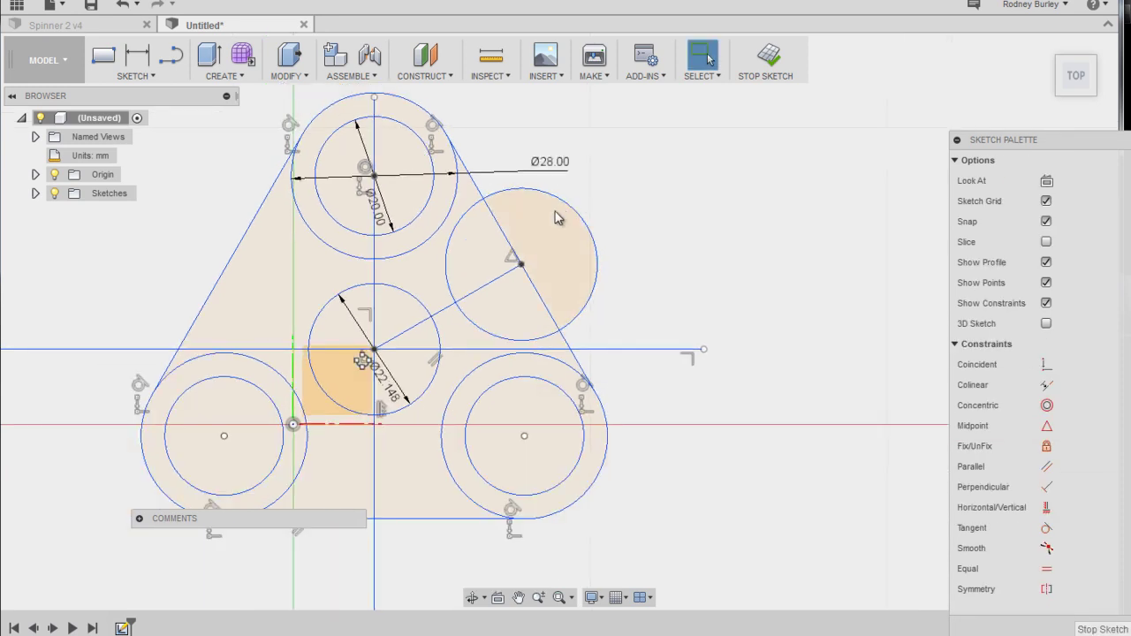
pyautogui.scroll(-2, 555, 213)
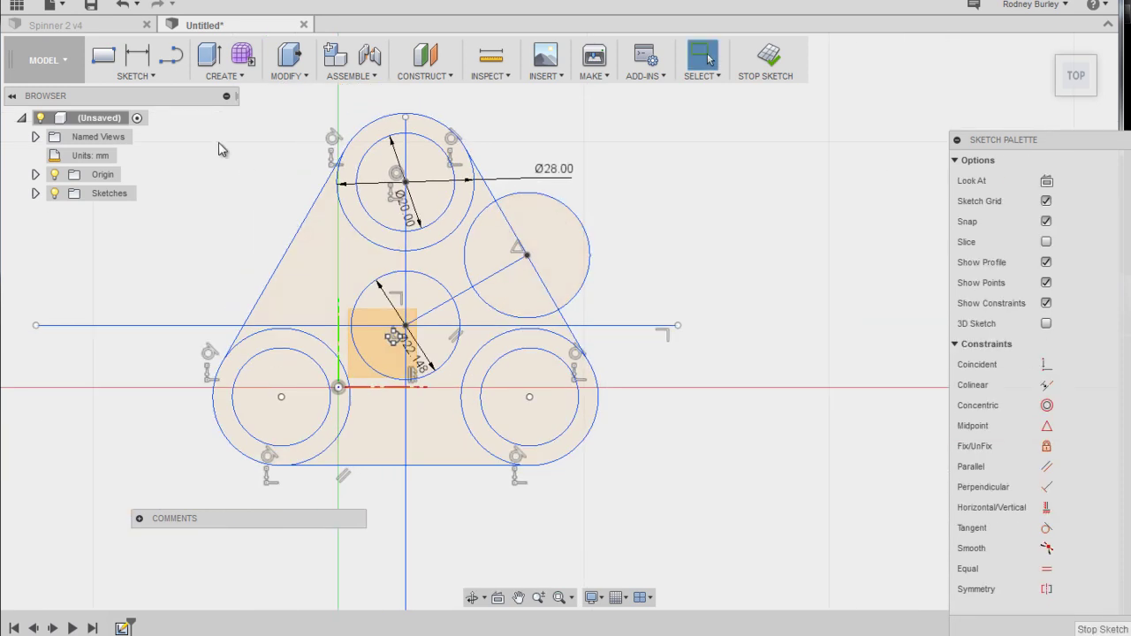
pyautogui.click(135, 77)
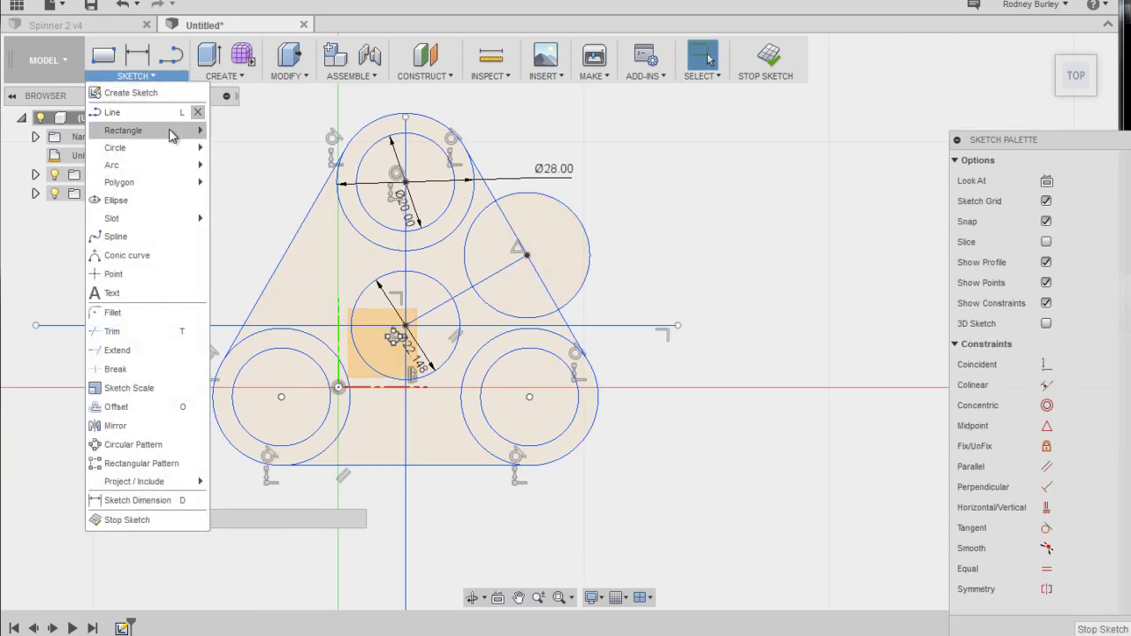
# Delete the outer ring arcs around the three bearing circles
pyautogui.click(138, 371)
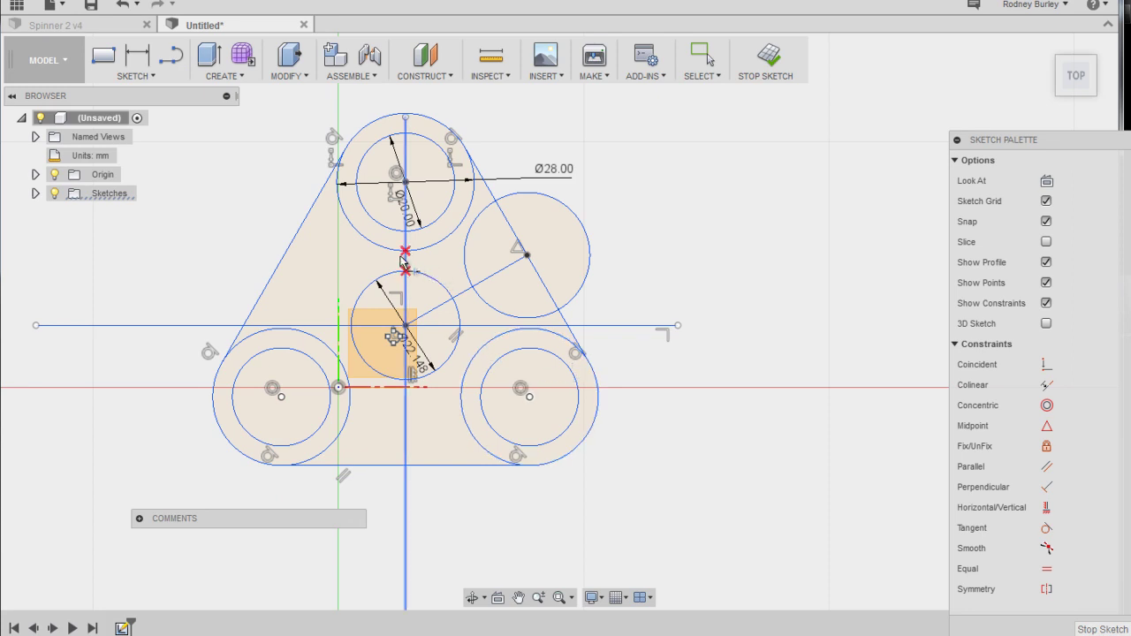
pyautogui.press('Escape')
pyautogui.click(358, 233)
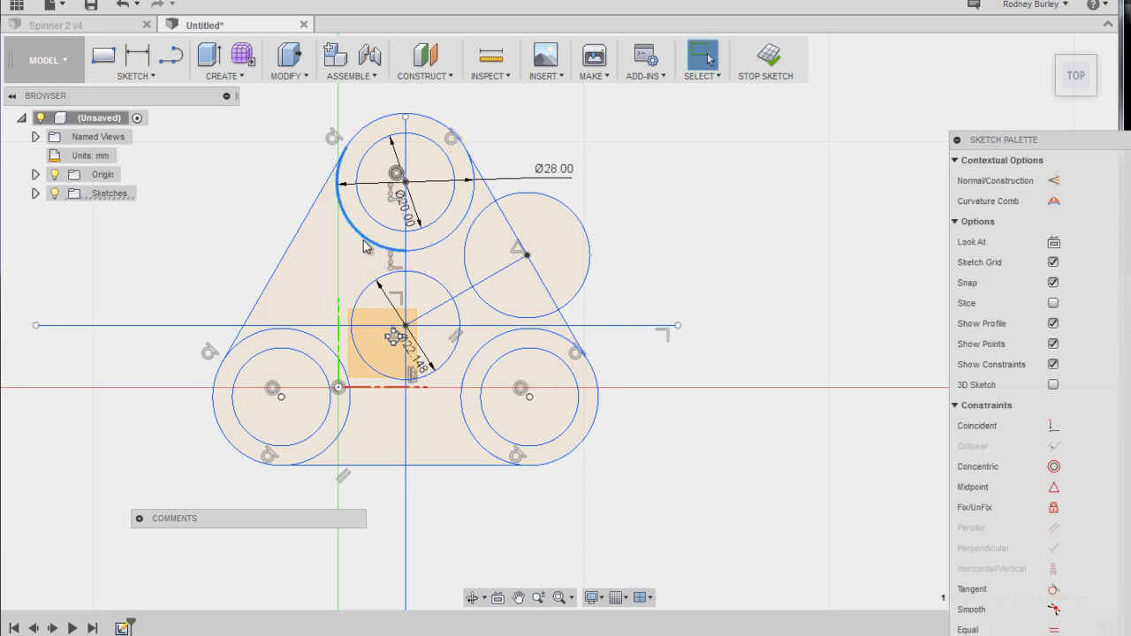
pyautogui.press('Delete')
pyautogui.click(443, 254)
pyautogui.press('Delete')
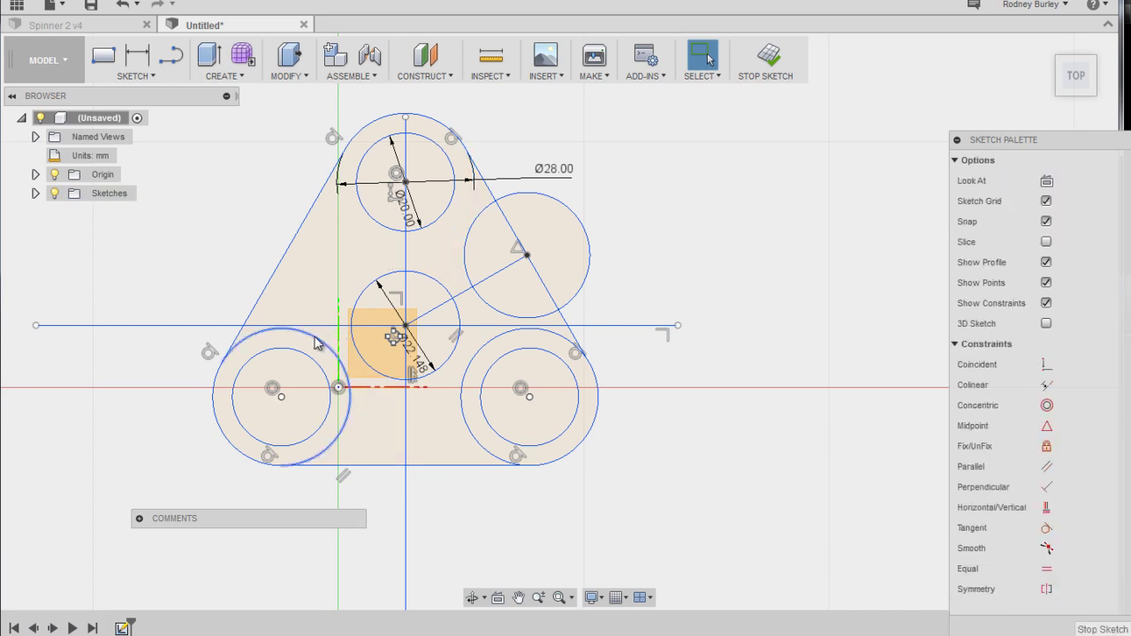
pyautogui.click(327, 338)
pyautogui.press('Delete')
pyautogui.click(481, 348)
pyautogui.press('Delete')
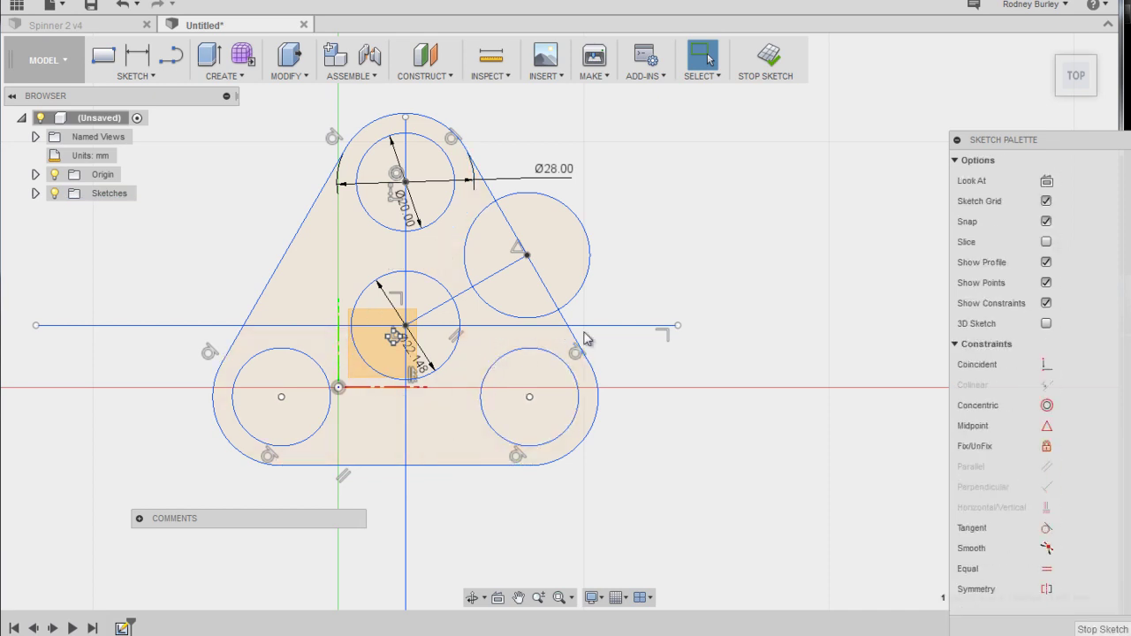
# Break the upper-right circle at the edge and delete its outer arc
pyautogui.click(139, 74)
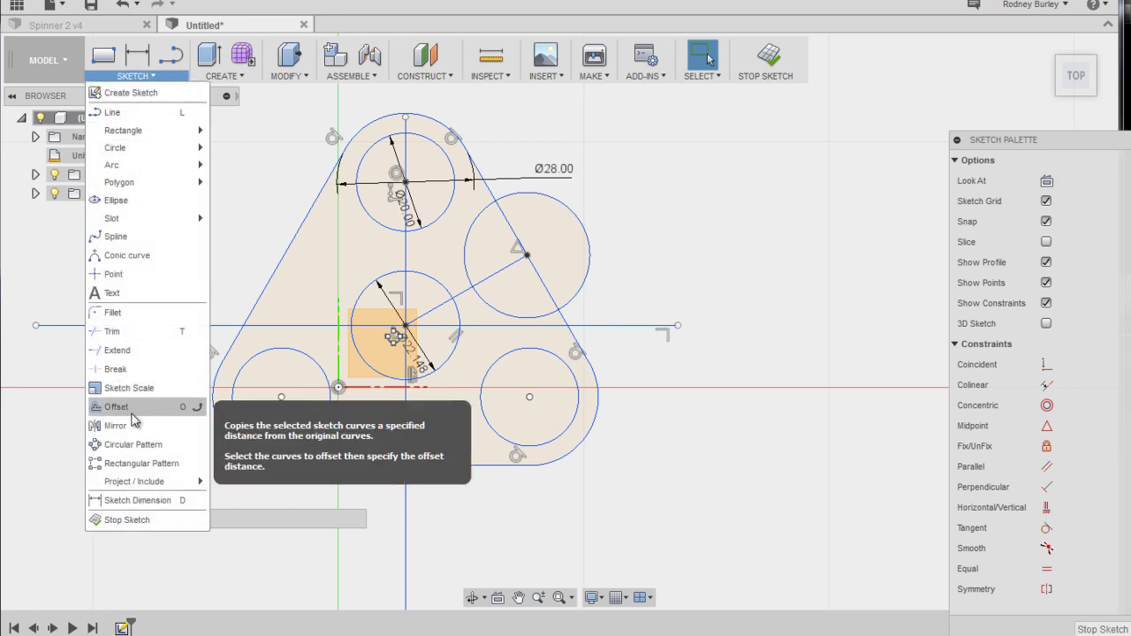
pyautogui.click(132, 369)
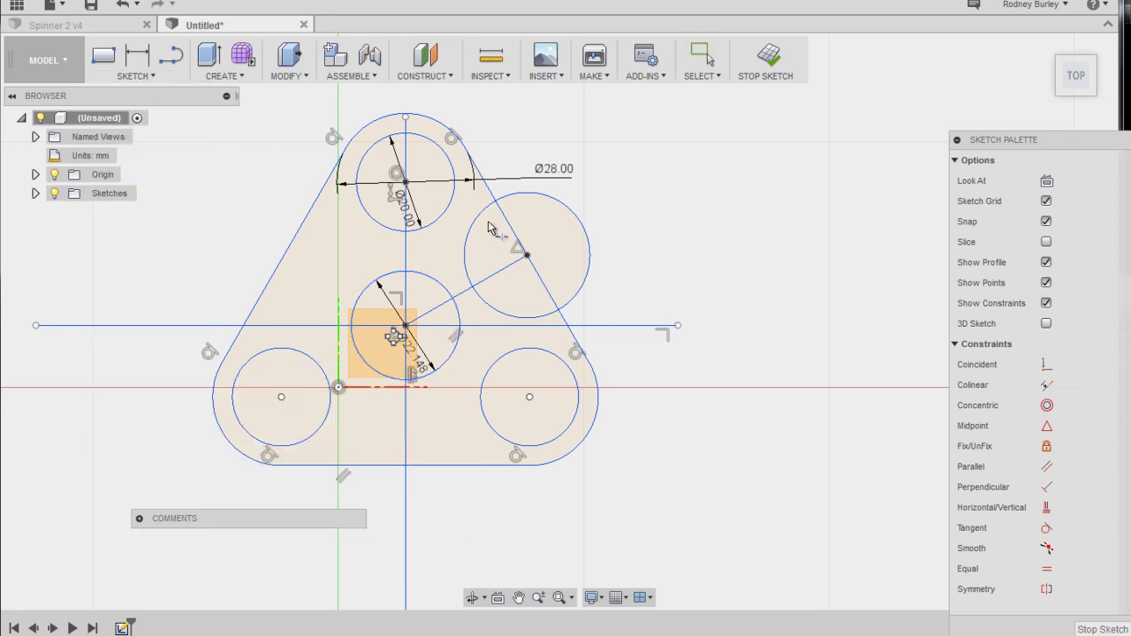
pyautogui.click(579, 288)
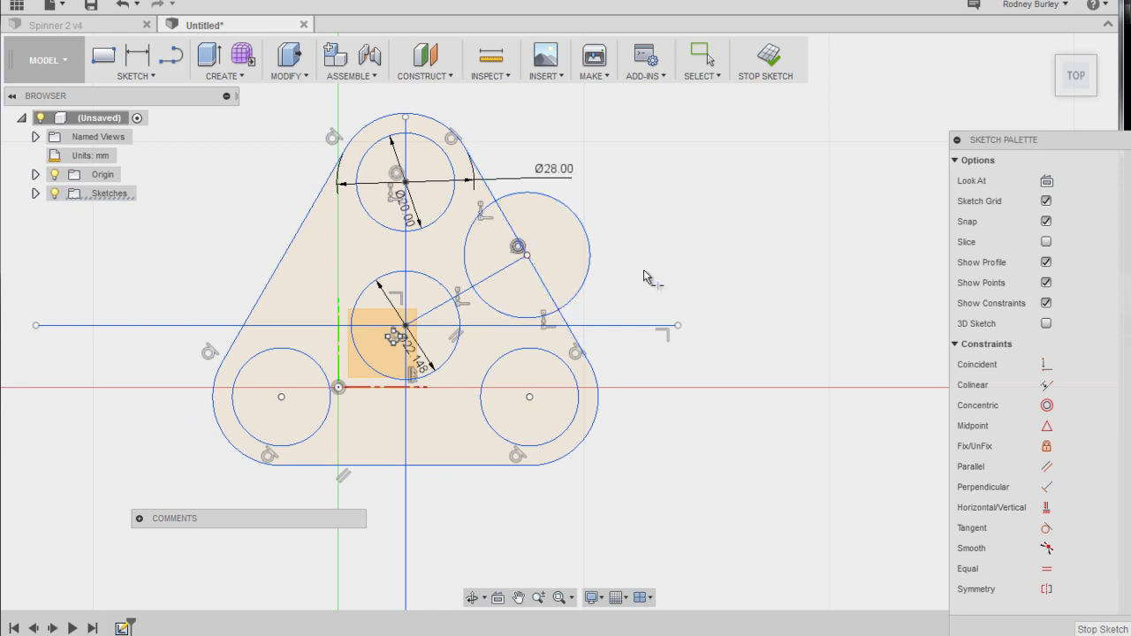
pyautogui.press('Escape')
pyautogui.click(590, 252)
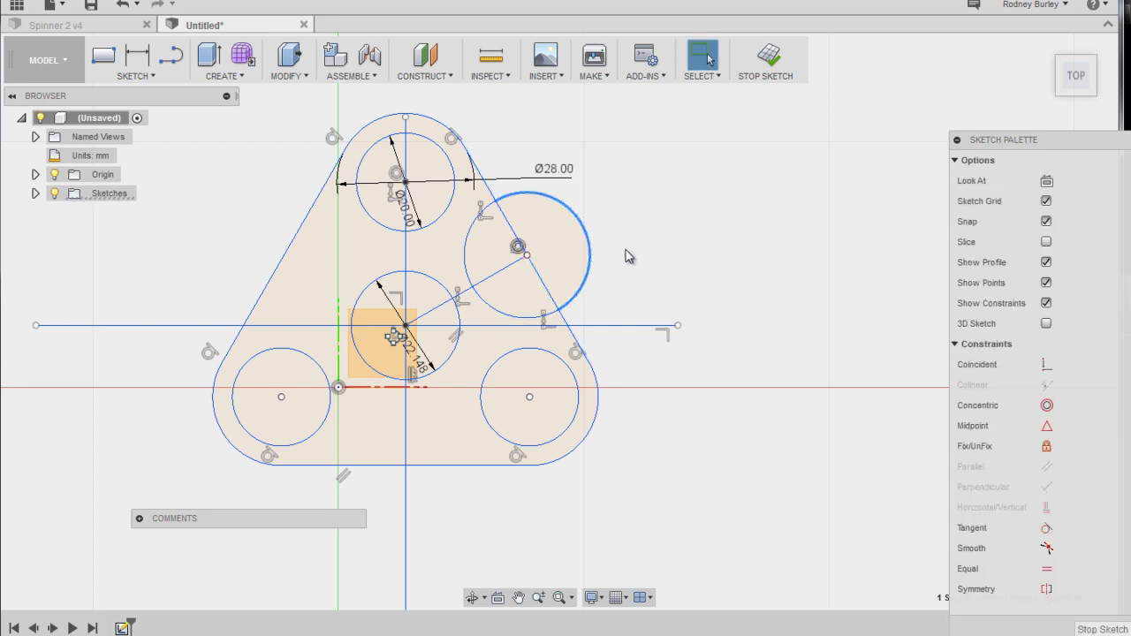
pyautogui.press('Delete')
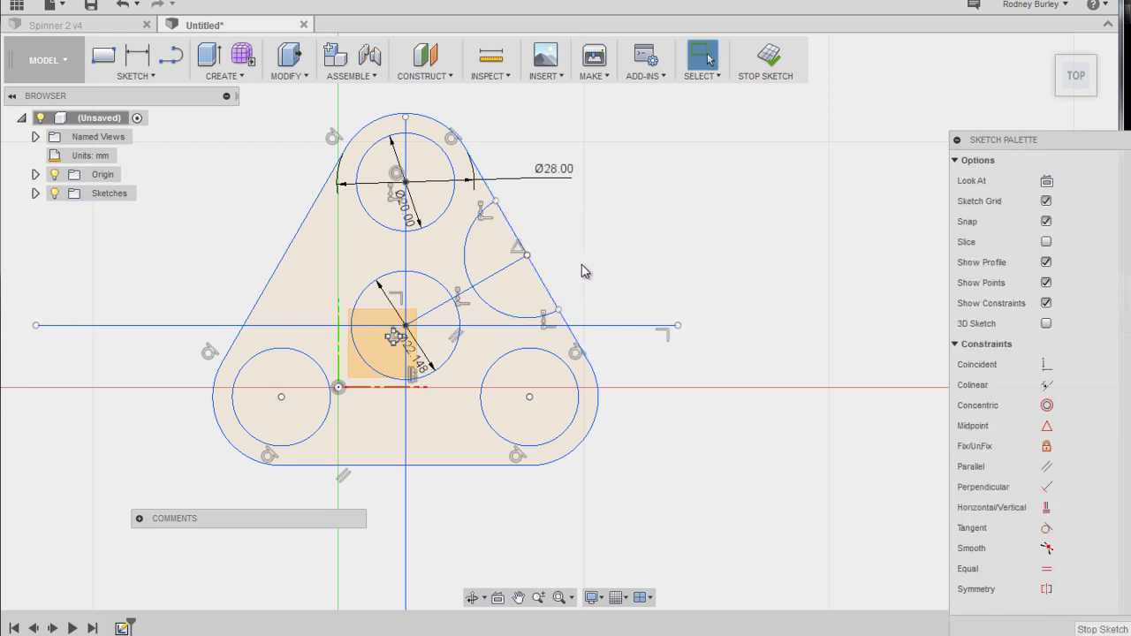
pyautogui.click(515, 231)
pyautogui.press('Escape')
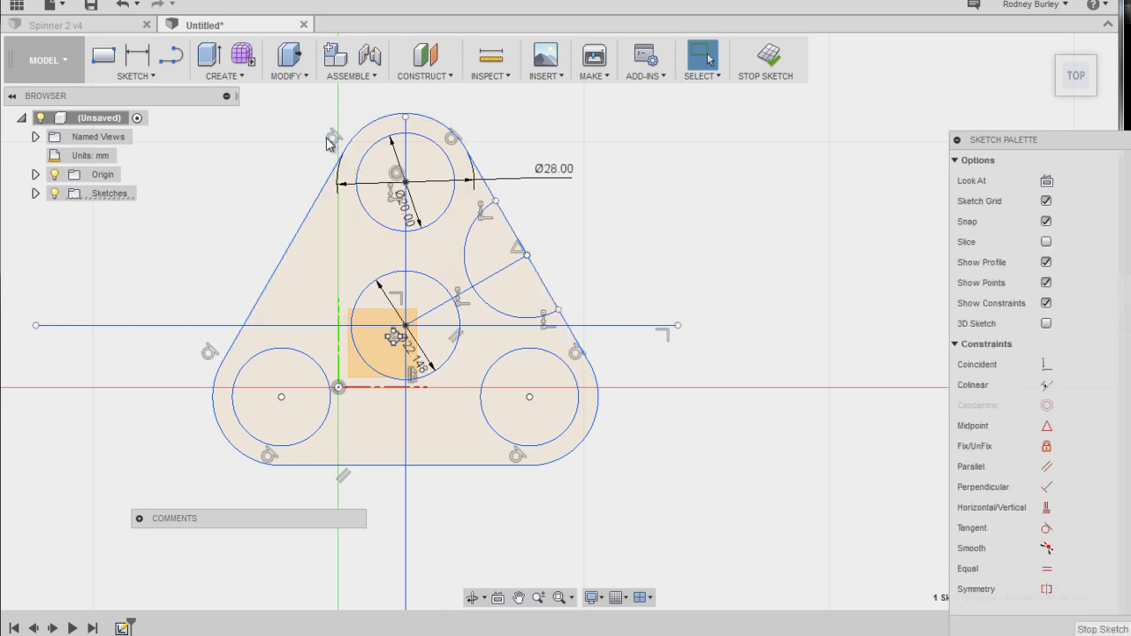
# Break the right edge at the circle and delete the line pieces inside the notch
pyautogui.click(135, 76)
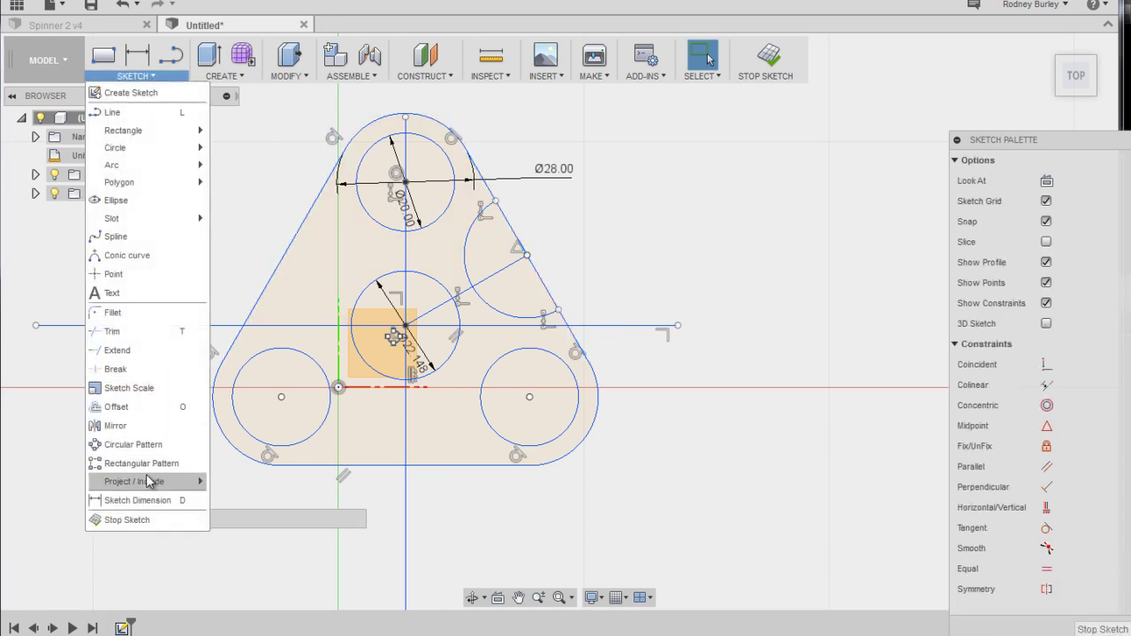
pyautogui.click(123, 368)
pyautogui.click(518, 240)
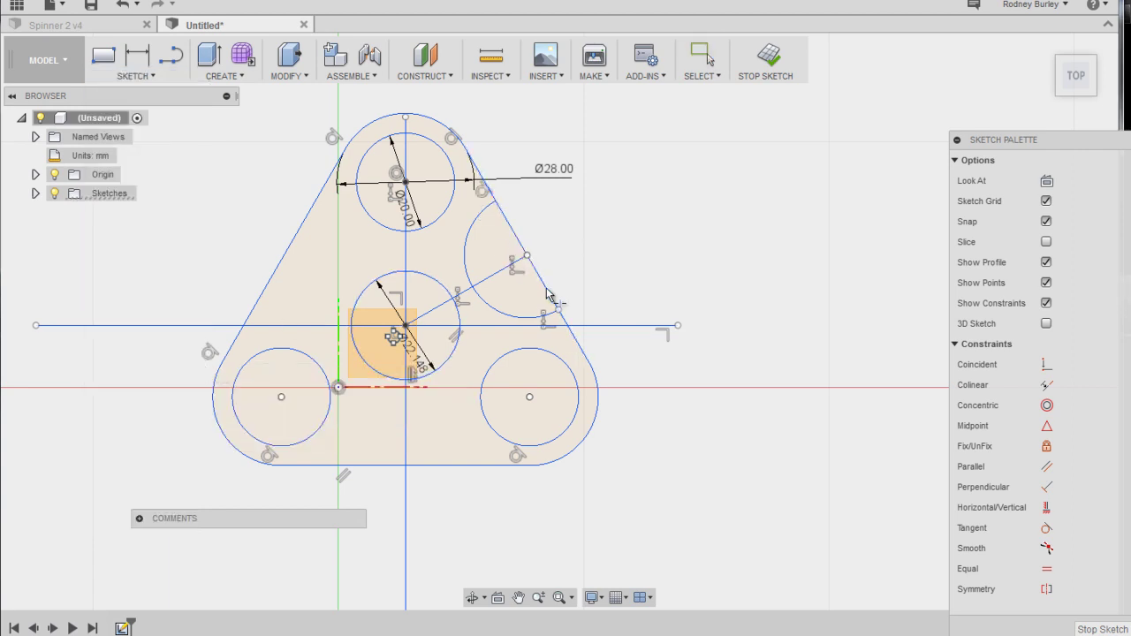
pyautogui.press('Escape')
pyautogui.click(519, 244)
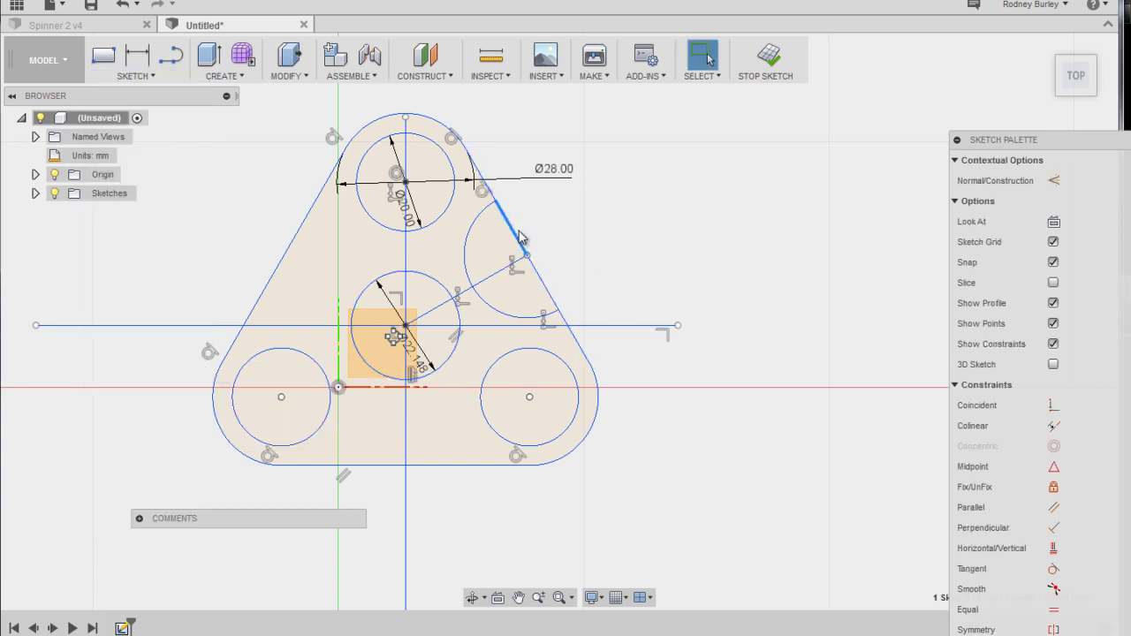
pyautogui.press('Delete')
pyautogui.click(551, 274)
pyautogui.press('Delete')
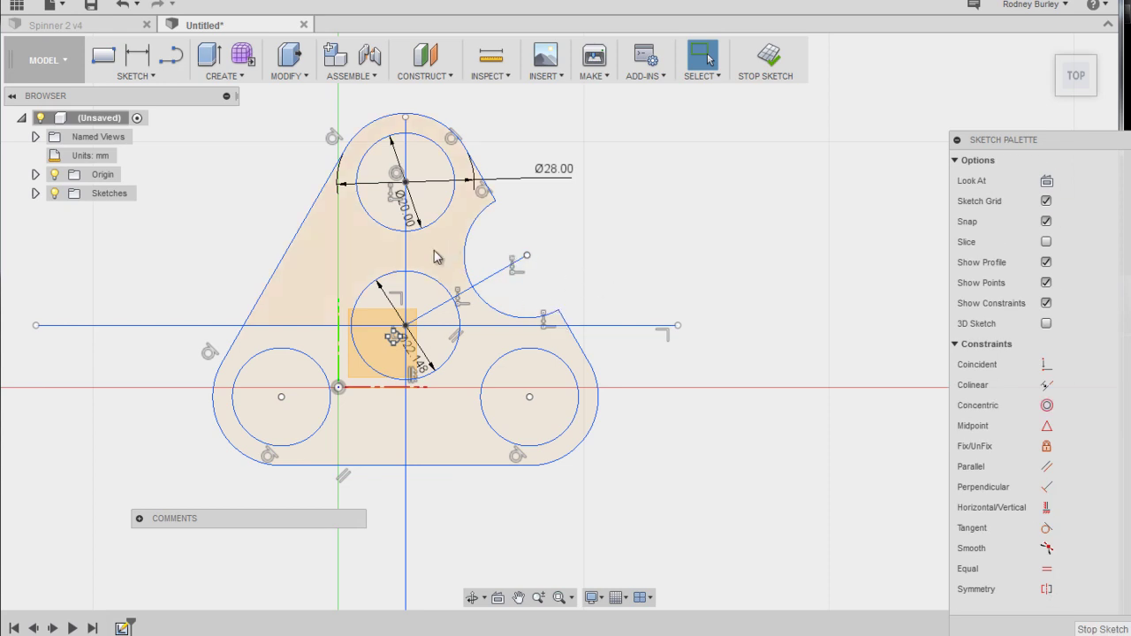
# Circular-pattern both notch arcs three times around the sketch centre point
pyautogui.click(145, 76)
pyautogui.click(113, 447)
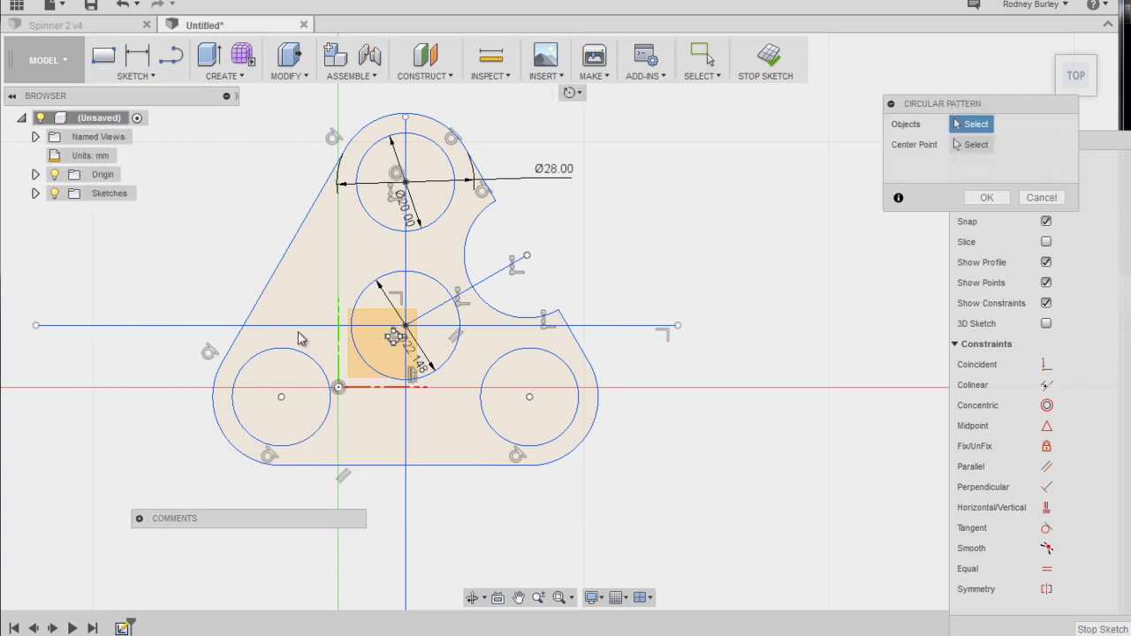
pyautogui.click(468, 245)
pyautogui.click(500, 304)
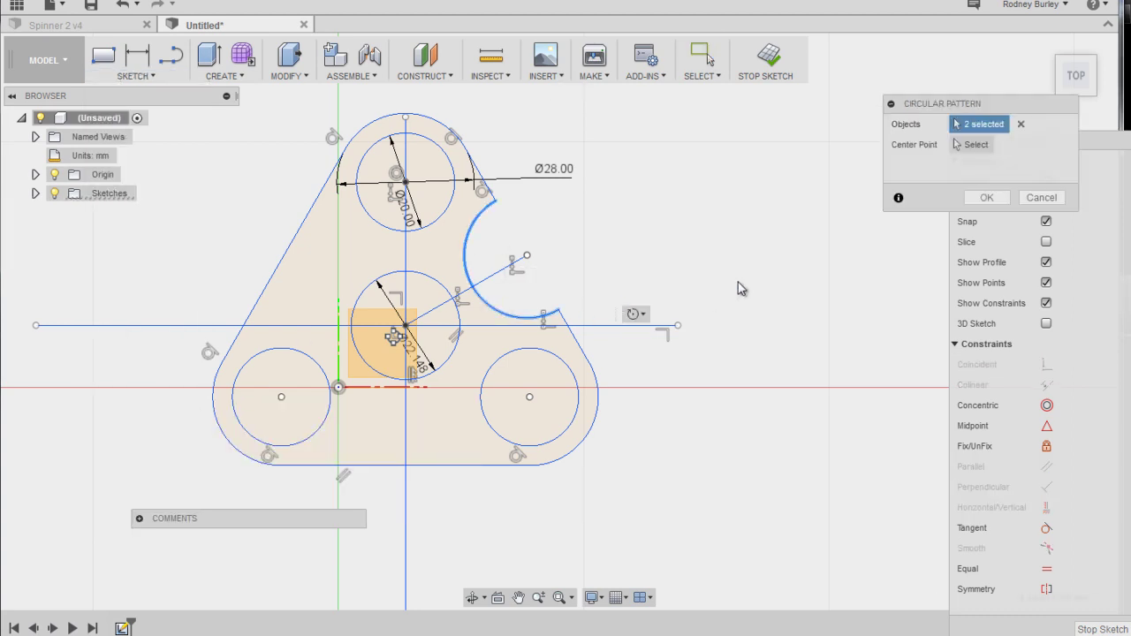
pyautogui.click(972, 144)
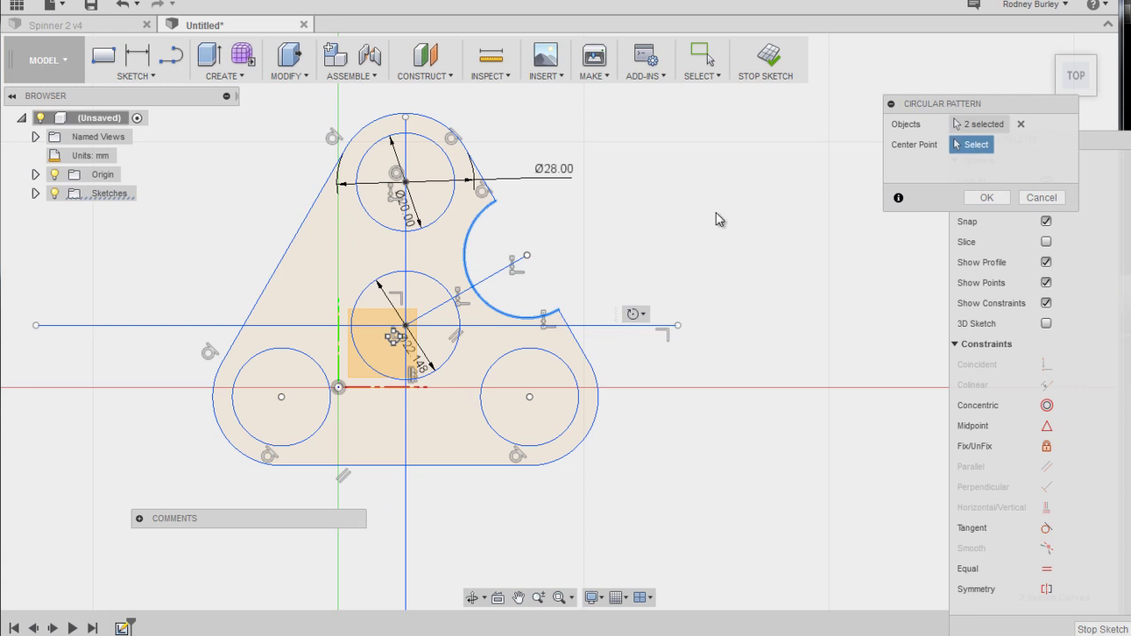
pyautogui.click(406, 326)
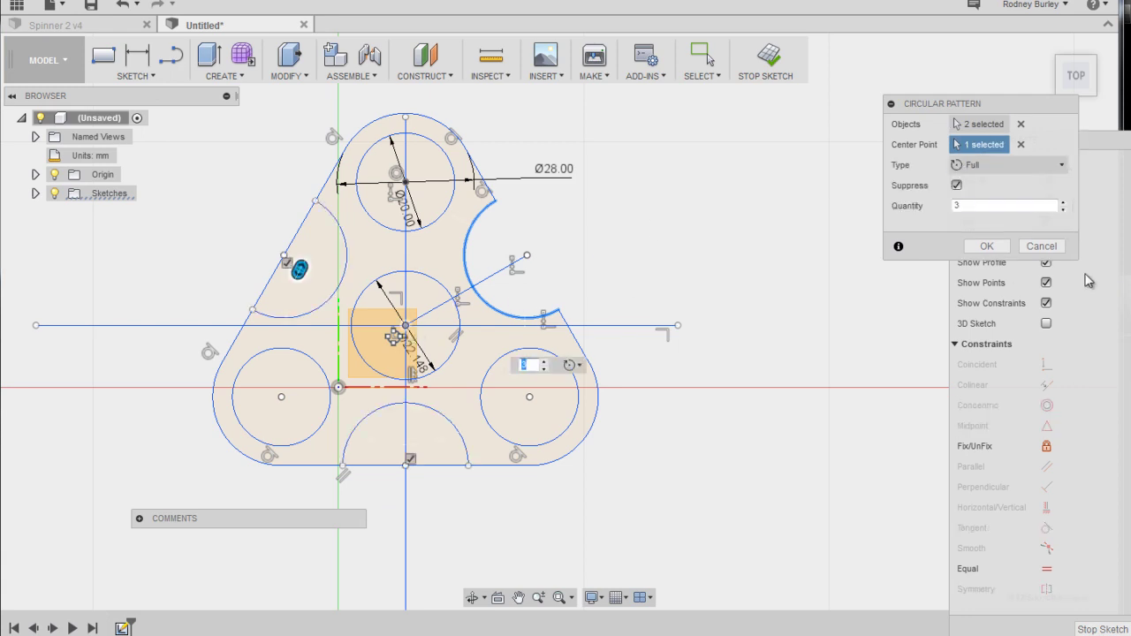
pyautogui.click(985, 246)
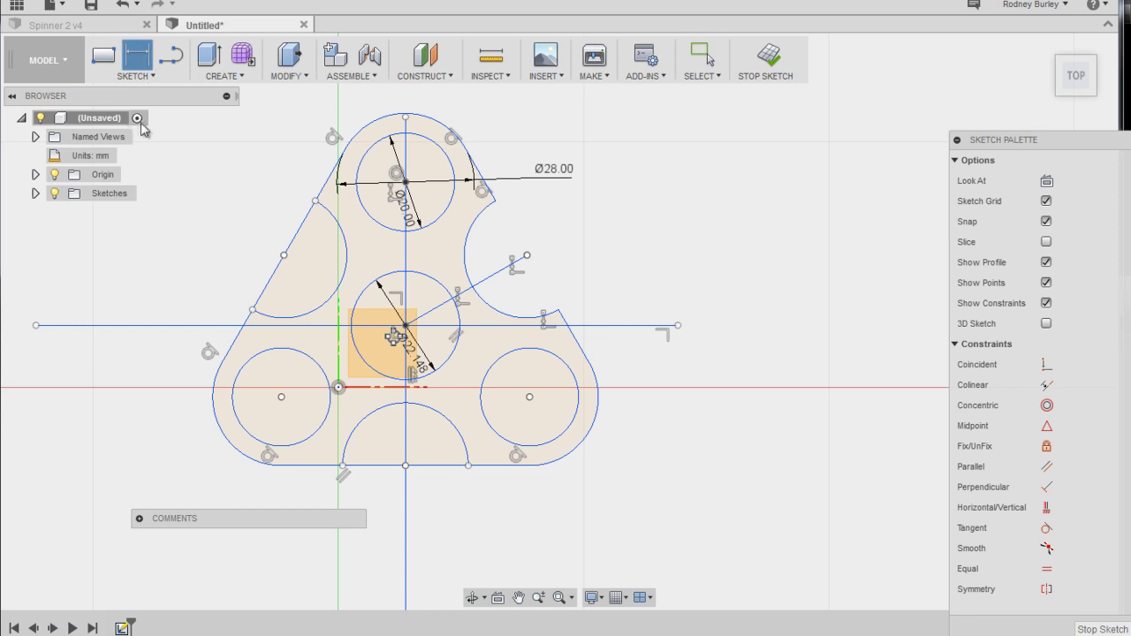
# Trim the overlapping left-edge and bottom-edge segments inside the notches
pyautogui.click(135, 76)
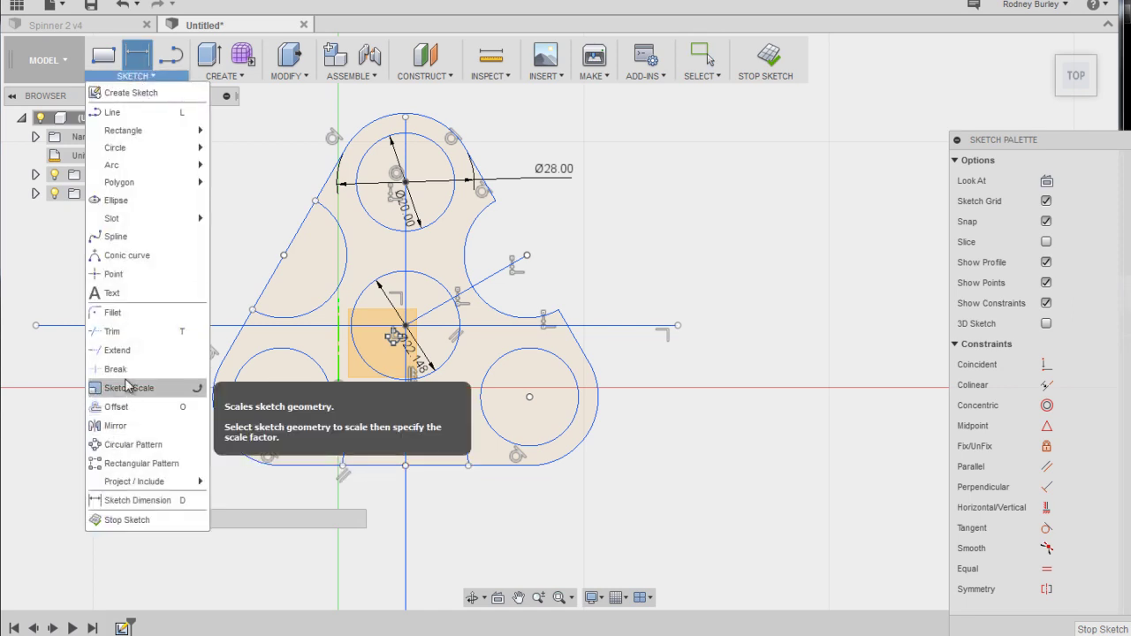
pyautogui.press('Escape')
pyautogui.click(271, 283)
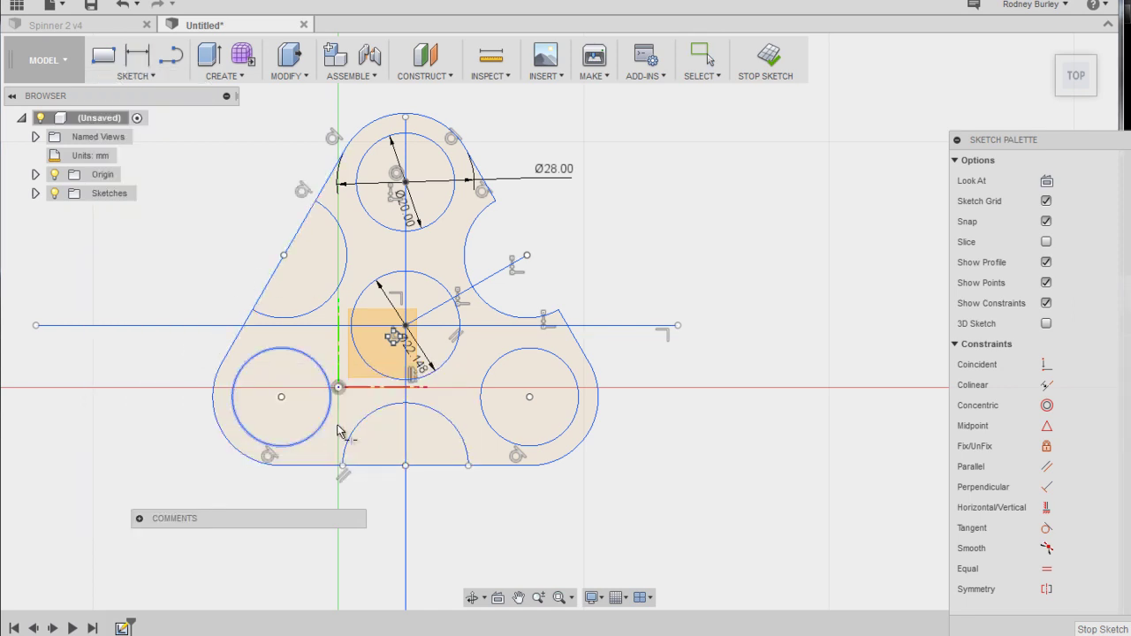
pyautogui.click(375, 466)
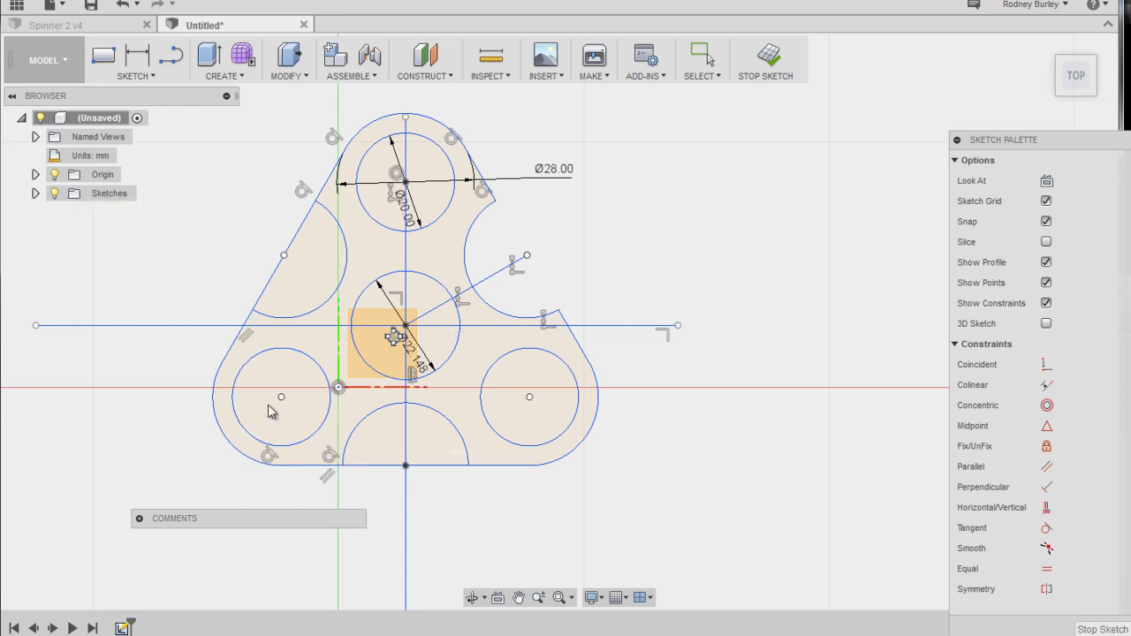
pyautogui.press('Escape')
# Delete the slanted left line and both halves of the bottom edge line
pyautogui.click(134, 76)
pyautogui.press('Escape')
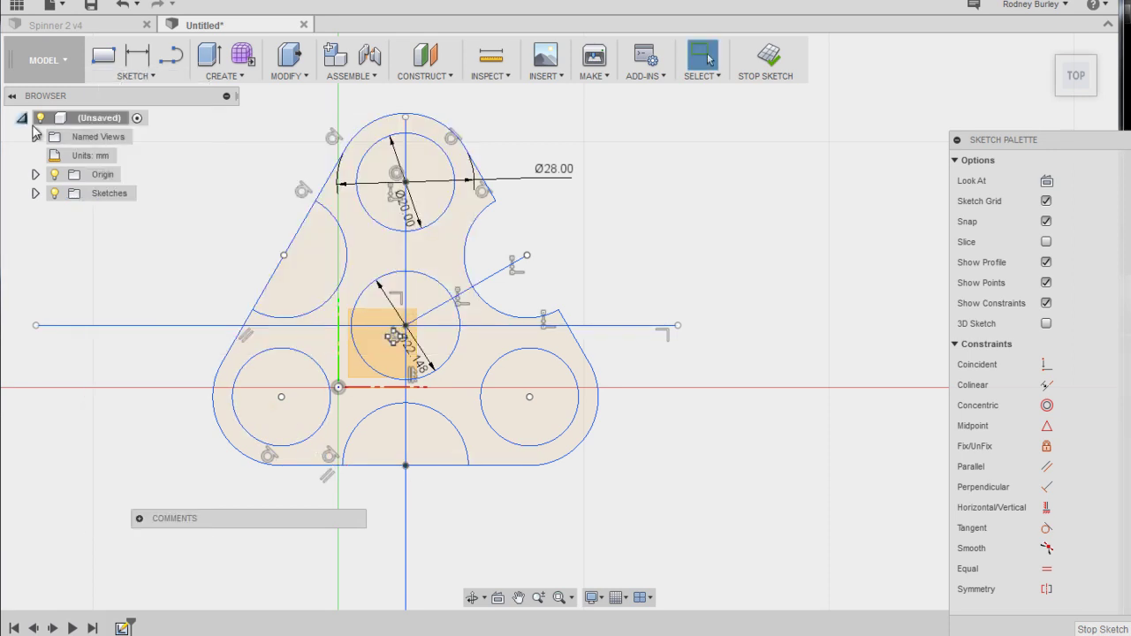
pyautogui.click(261, 301)
pyautogui.press('Delete')
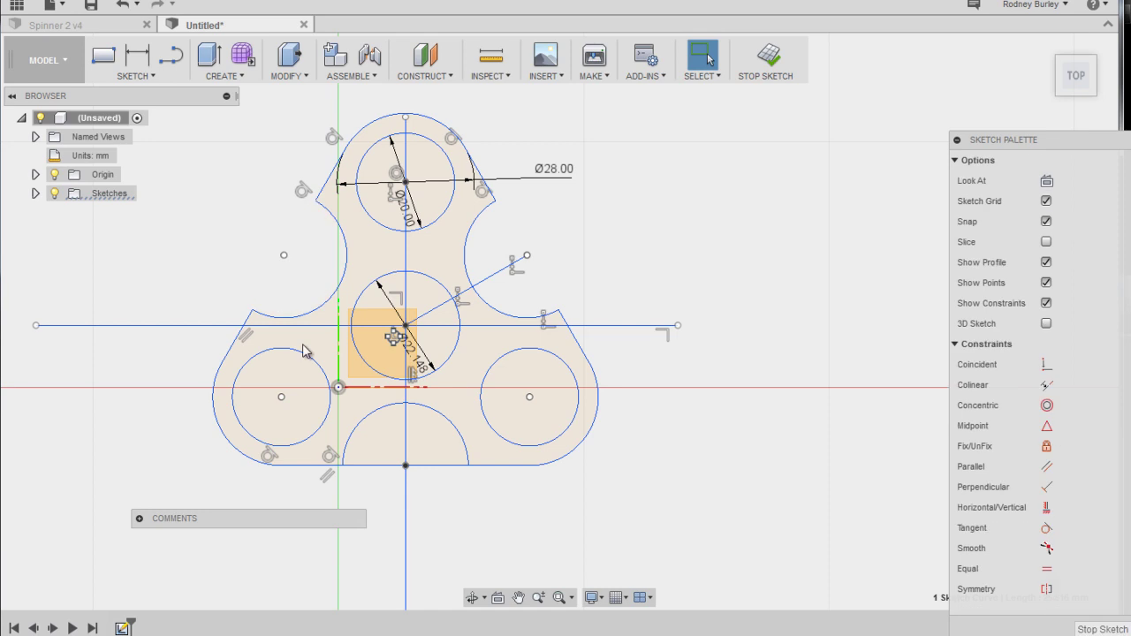
pyautogui.click(371, 466)
pyautogui.press('Delete')
pyautogui.click(413, 465)
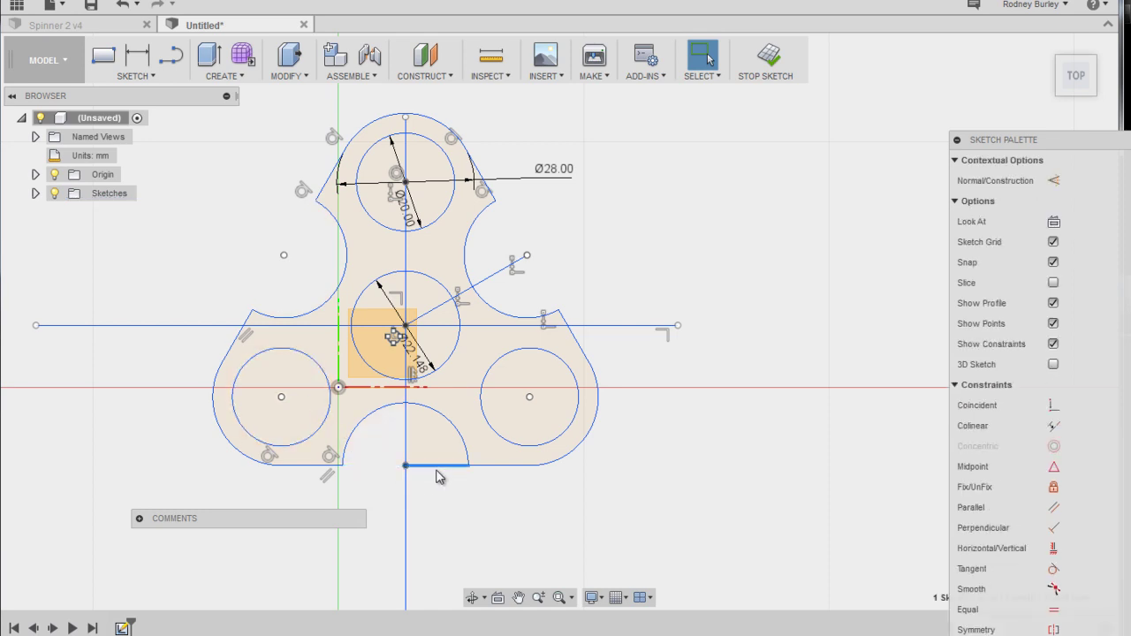
pyautogui.press('Delete')
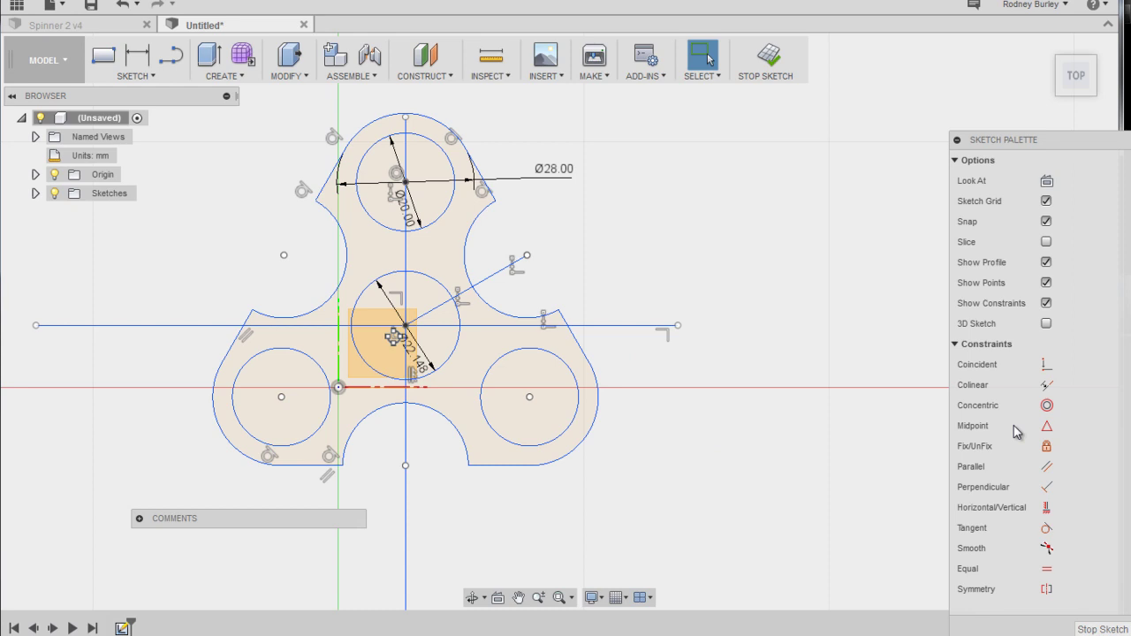
# Finish the sketch and extrude three spinner regions 15 mm with a taper angle
pyautogui.click(1053, 55)
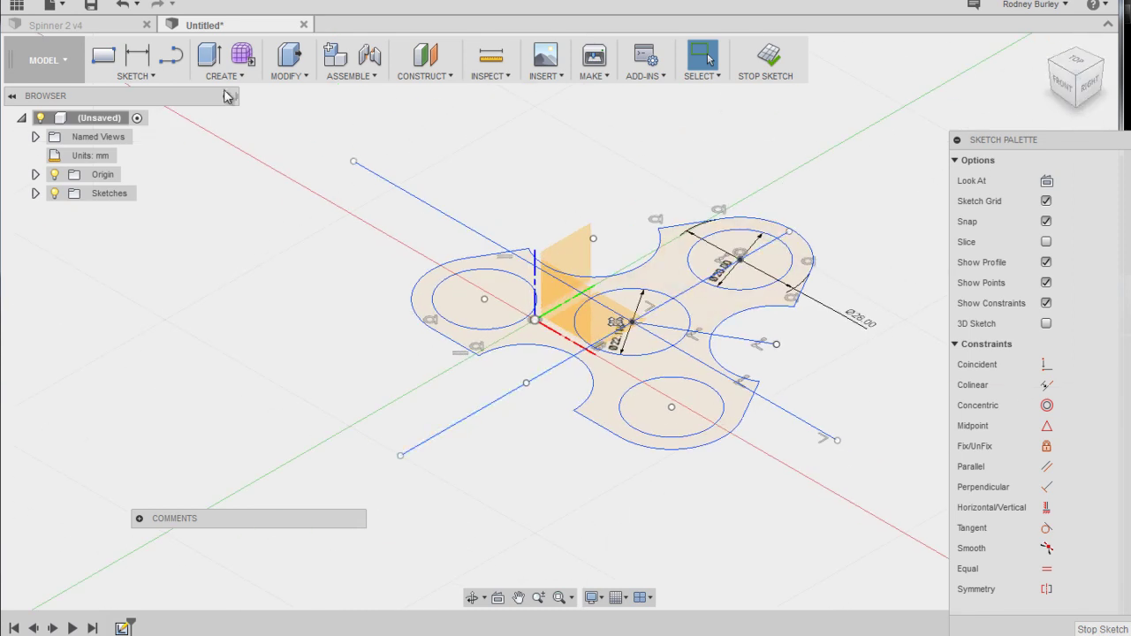
pyautogui.click(1100, 629)
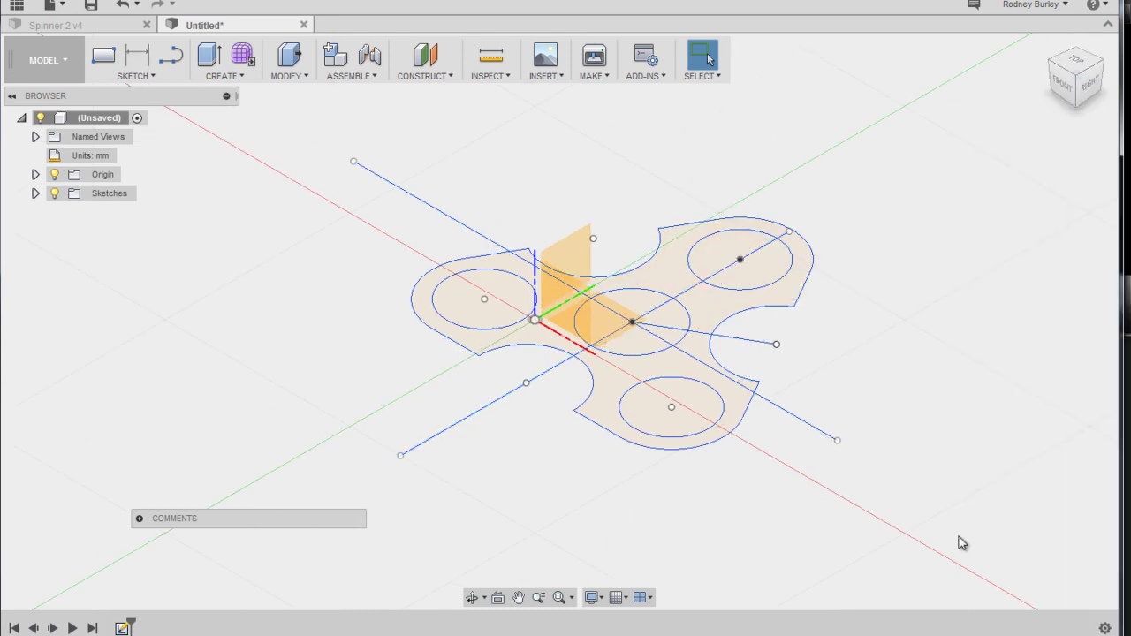
pyautogui.rightClick(704, 305)
pyautogui.click(693, 371)
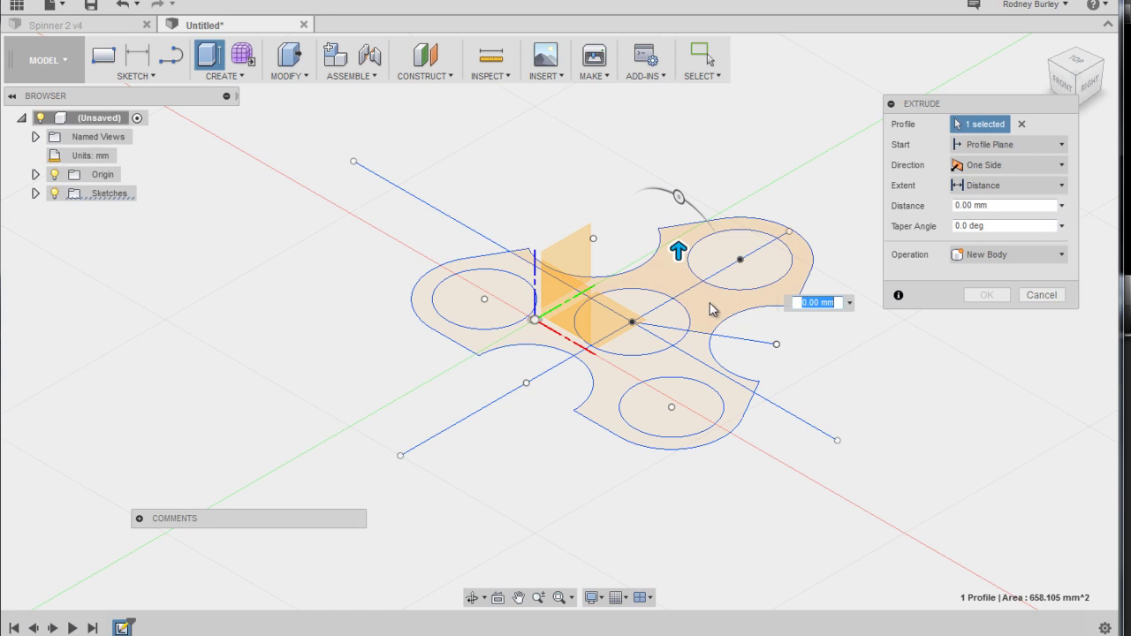
pyautogui.click(689, 369)
pyautogui.click(587, 351)
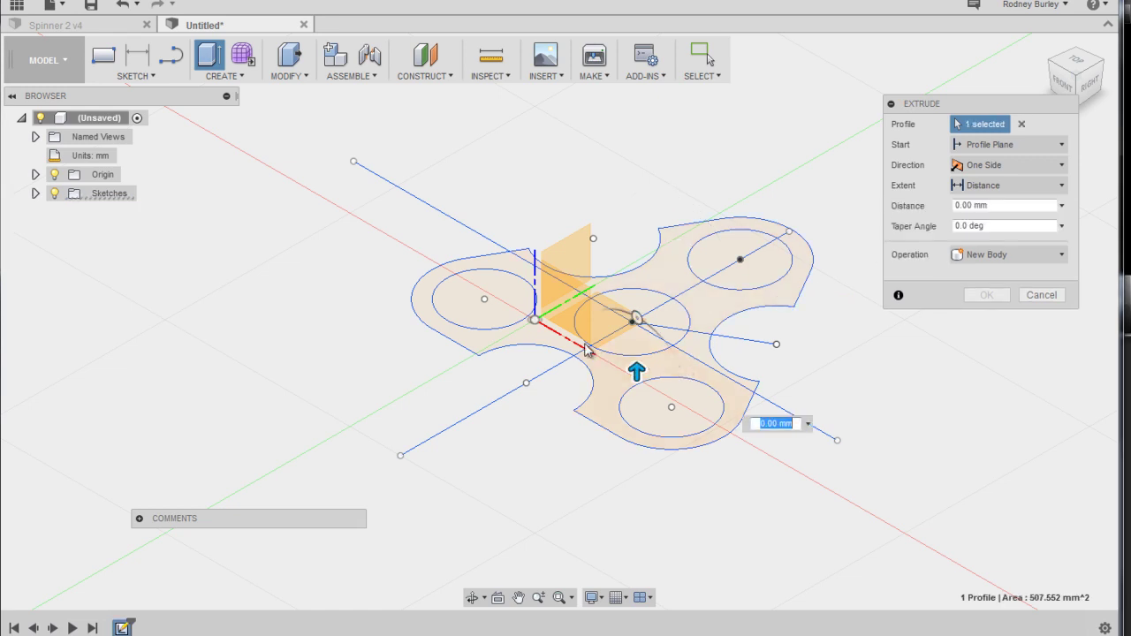
pyautogui.click(515, 336)
pyautogui.click(726, 315)
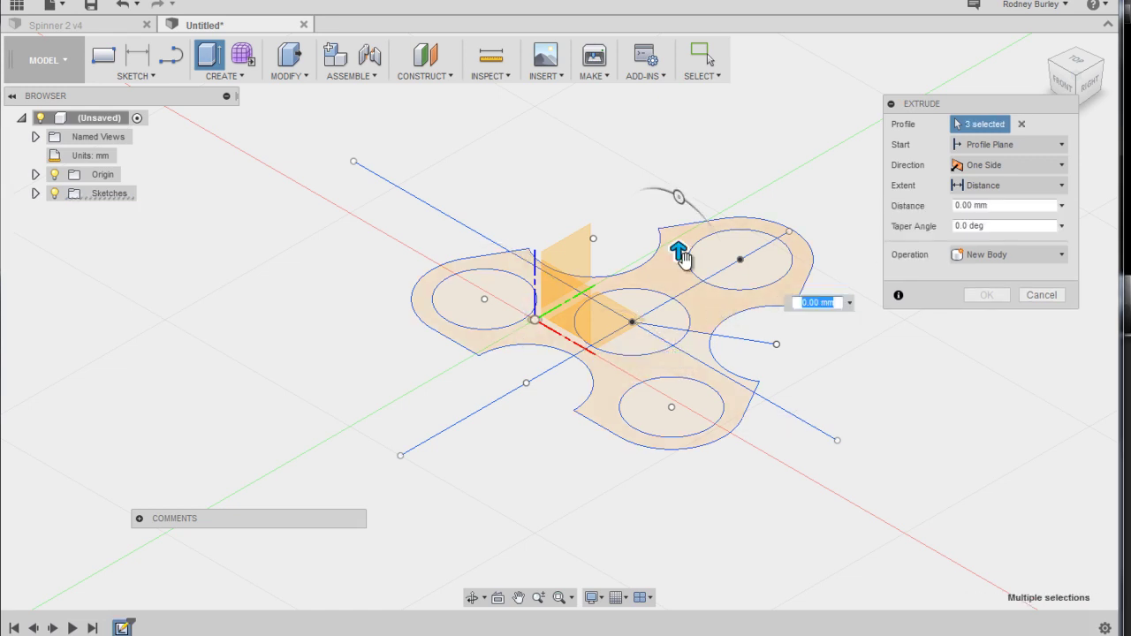
pyautogui.moveTo(682, 258); pyautogui.dragTo(678, 185)
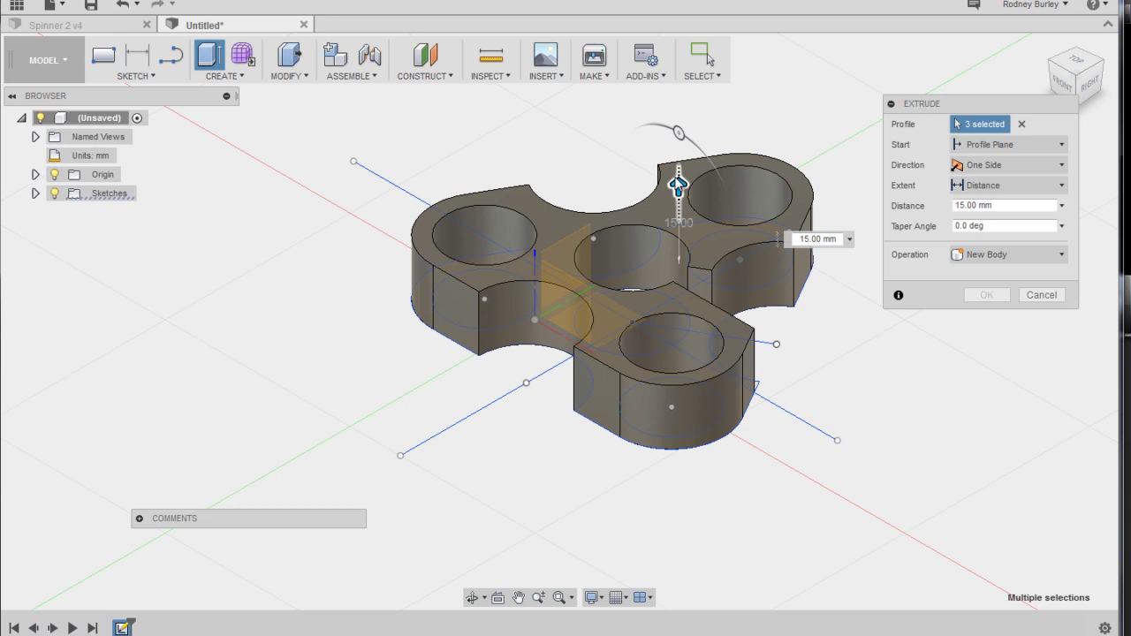
pyautogui.click(967, 226)
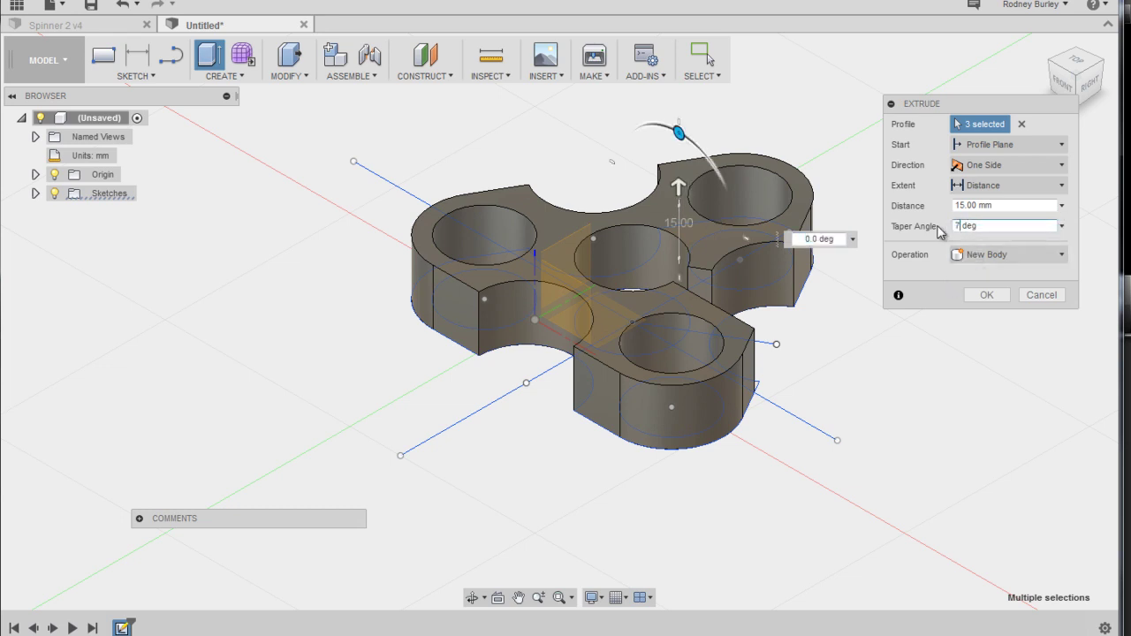
# Enter a taper of 7 and commit the tapered spinner extrusion
pyautogui.write('7')
pyautogui.click(986, 295)
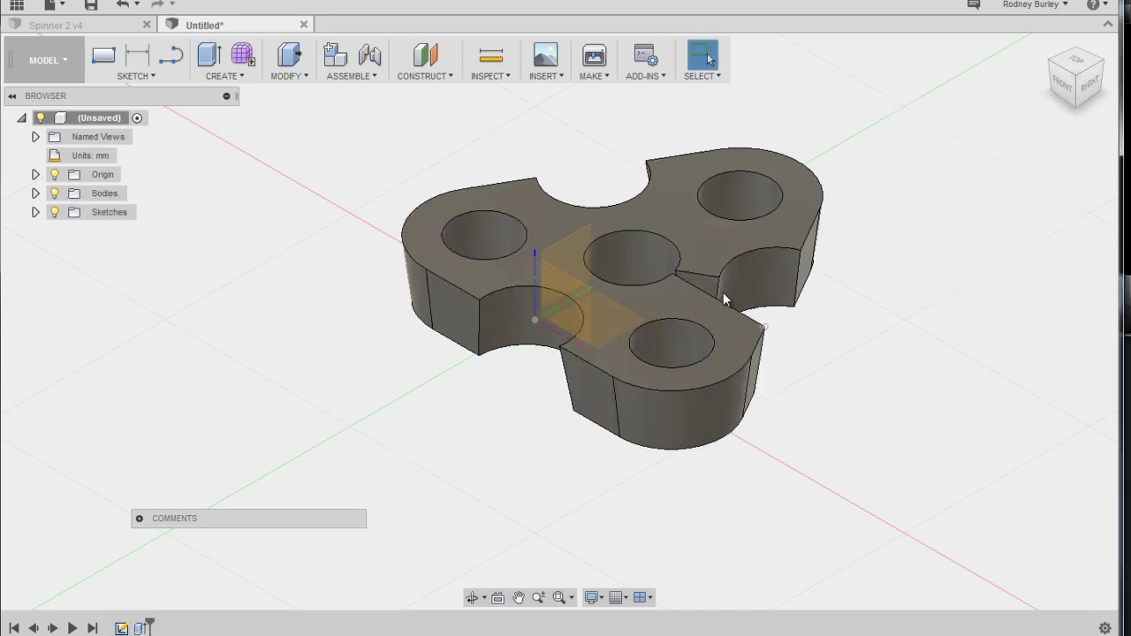
pyautogui.scroll(2, 651, 245)
pyautogui.scroll(-2, 651, 246)
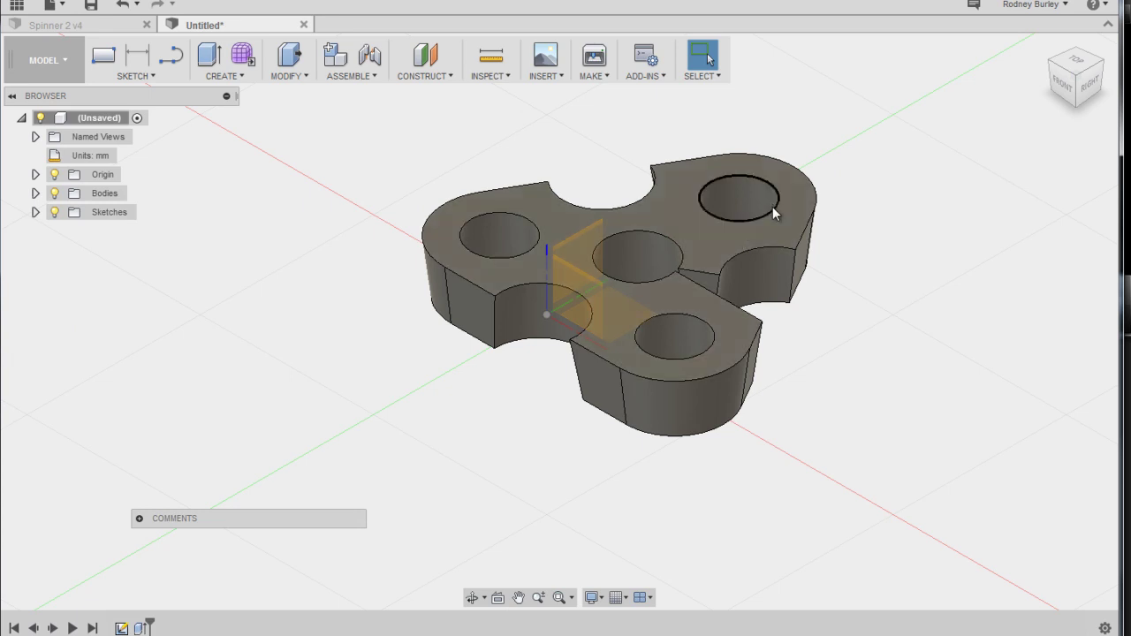
pyautogui.scroll(2, 619, 179)
pyautogui.scroll(-2, 607, 180)
pyautogui.scroll(-1, 494, 230)
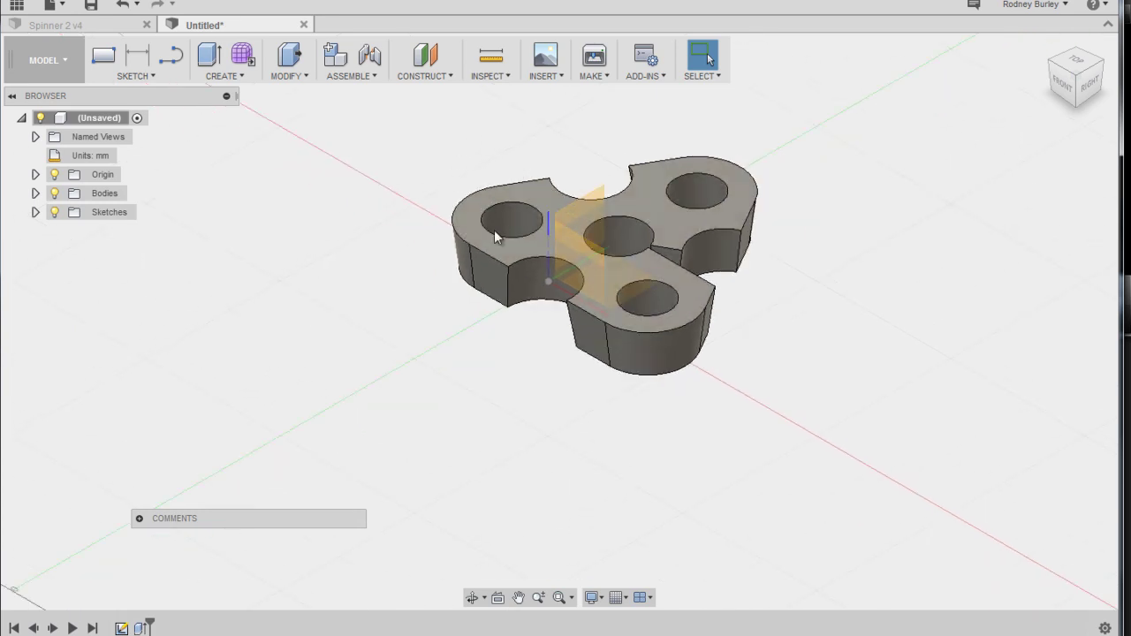
# Undo the tapered body and extrude a single spinner outline region instead
pyautogui.click(130, 10)
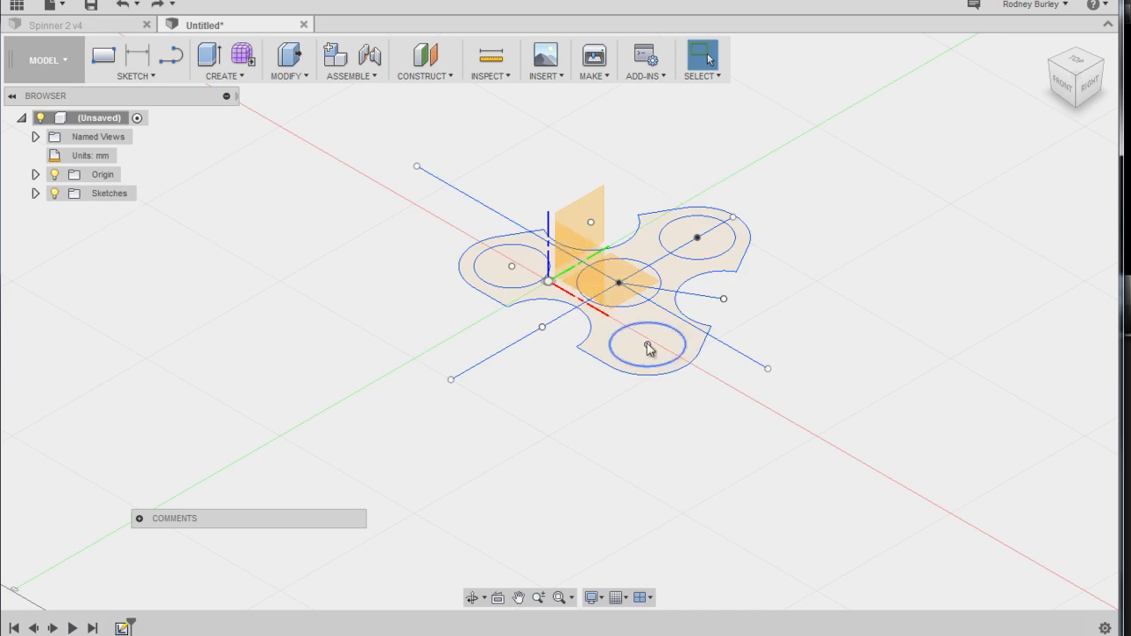
pyautogui.click(680, 272)
pyautogui.rightClick(681, 273)
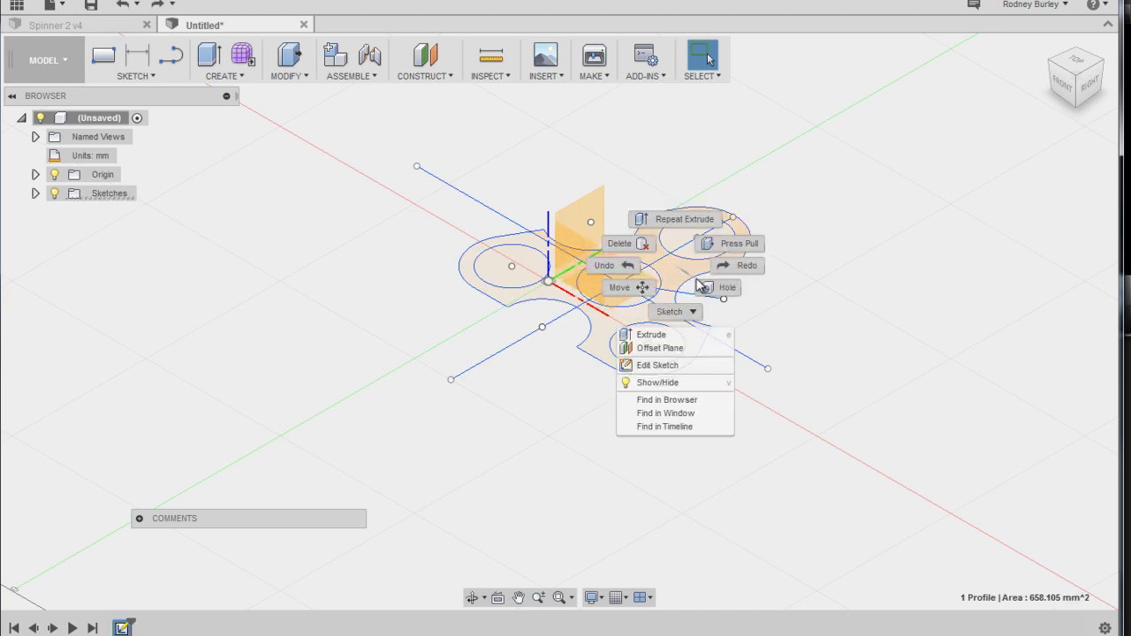
pyautogui.click(737, 243)
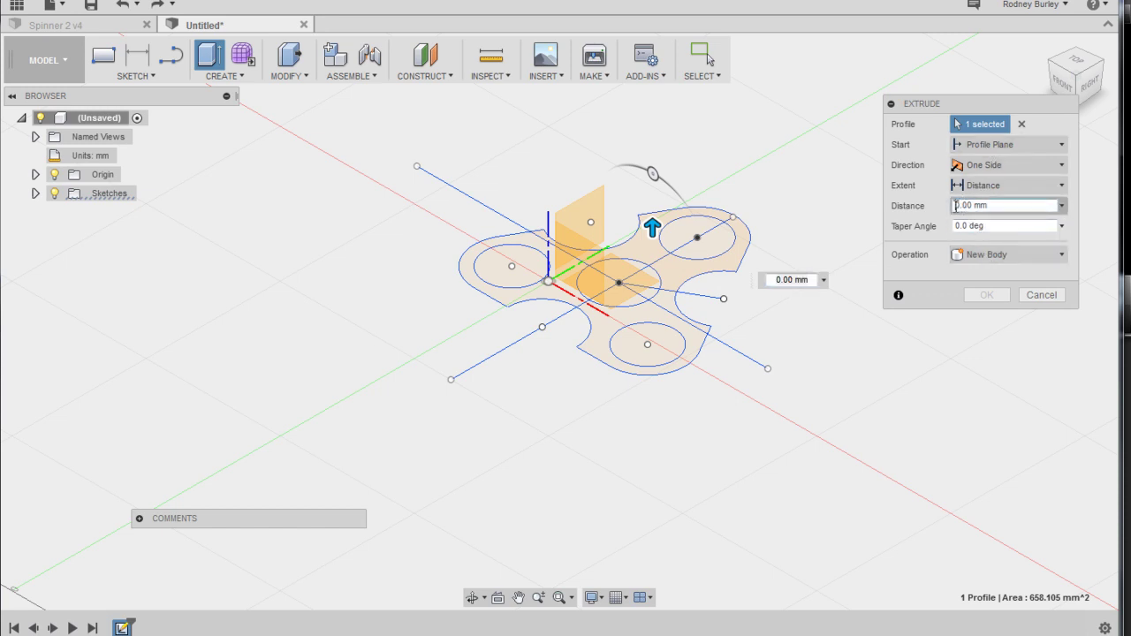
pyautogui.doubleClick(959, 205)
pyautogui.press('Escape')
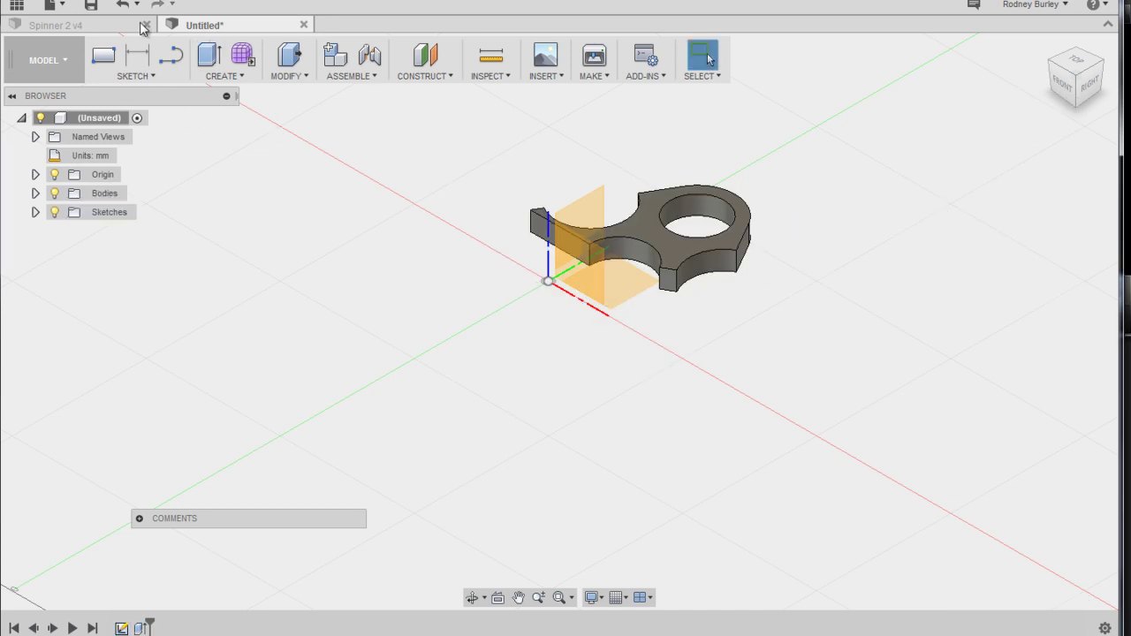
# Undo the partial body and delete the short line from the centre
pyautogui.click(123, 5)
pyautogui.scroll(3, 714, 321)
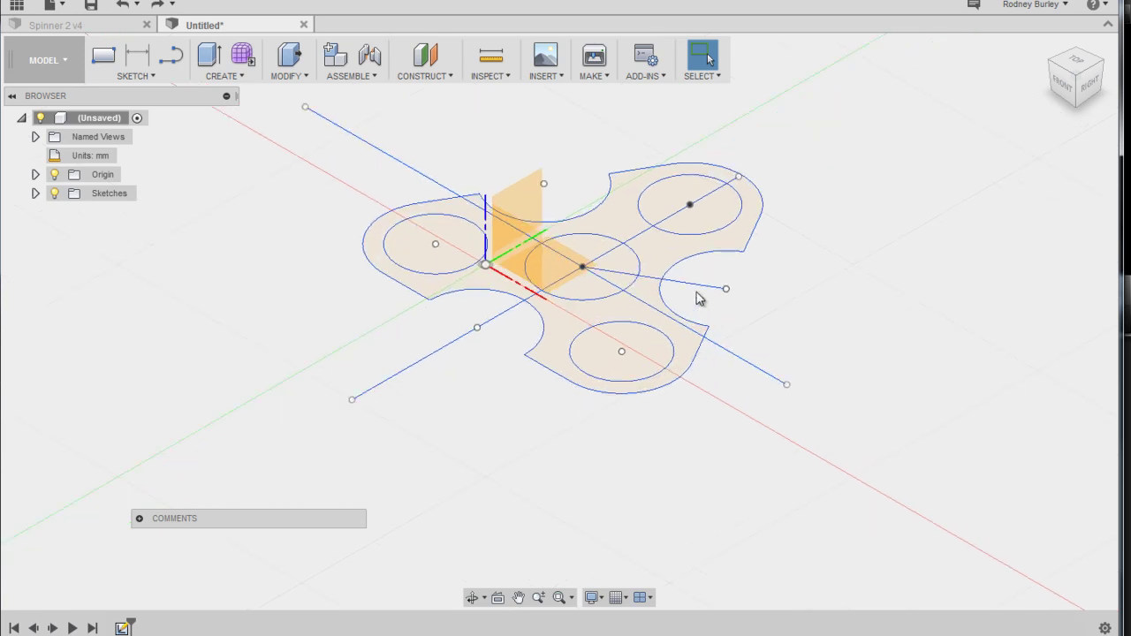
pyautogui.click(698, 285)
pyautogui.press('Delete')
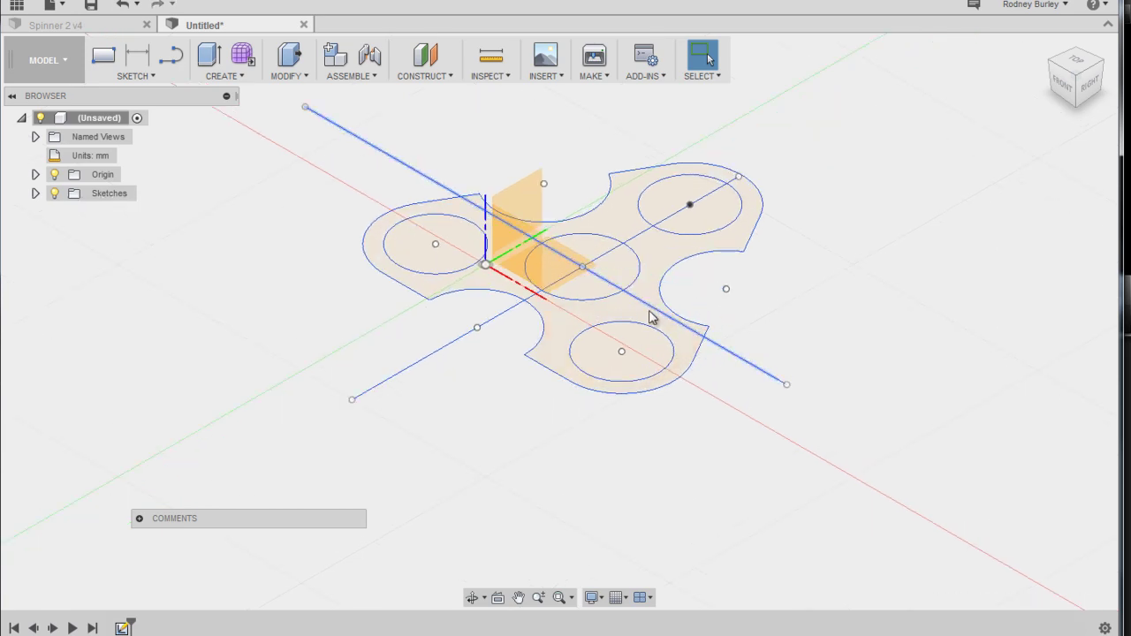
# Delete both long diagonal lines crossing the sketch
pyautogui.scroll(2, 596, 291)
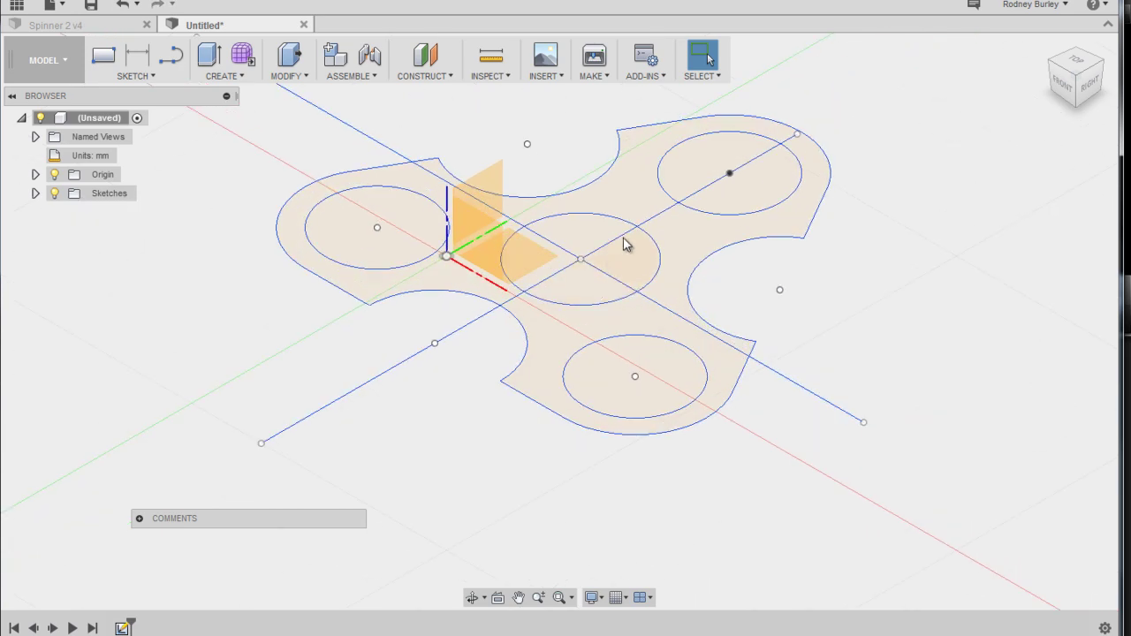
pyautogui.click(669, 213)
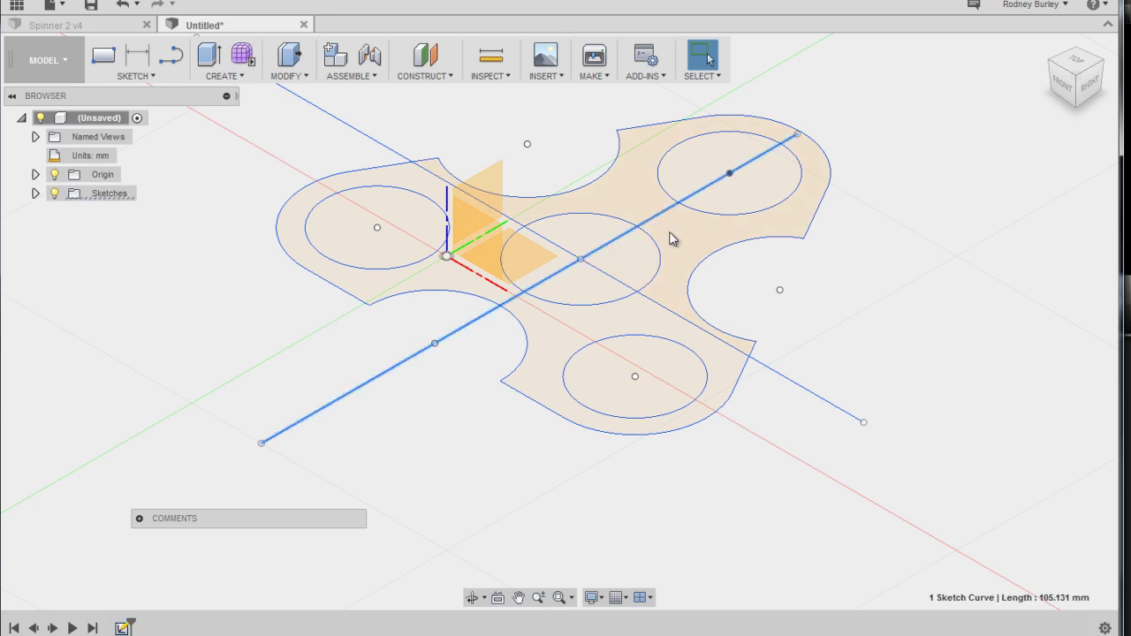
pyautogui.press('Delete')
pyautogui.click(779, 374)
pyautogui.press('Delete')
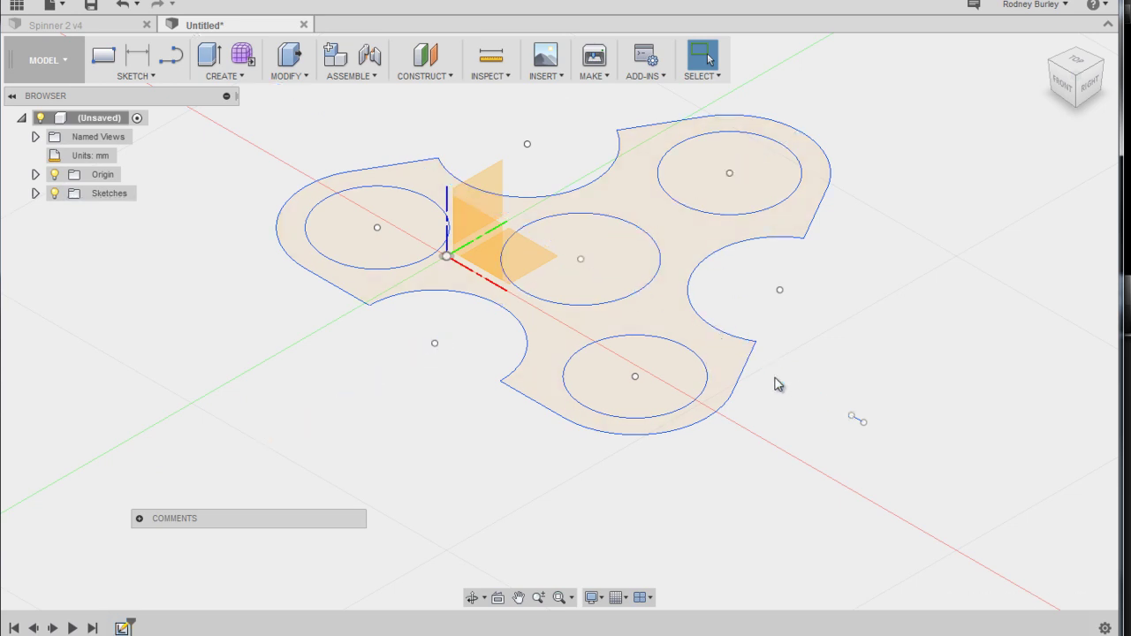
pyautogui.scroll(-2, 714, 353)
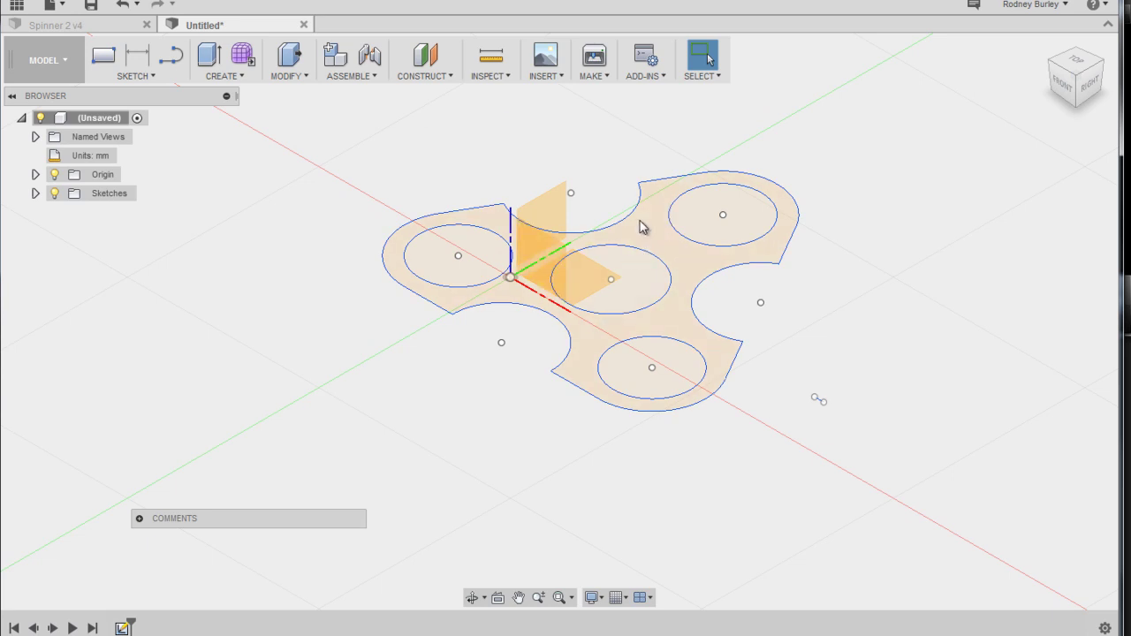
# Extrude the whole spinner outline profile 7 mm into a solid body
pyautogui.click(671, 256)
pyautogui.rightClick(652, 236)
pyautogui.click(688, 220)
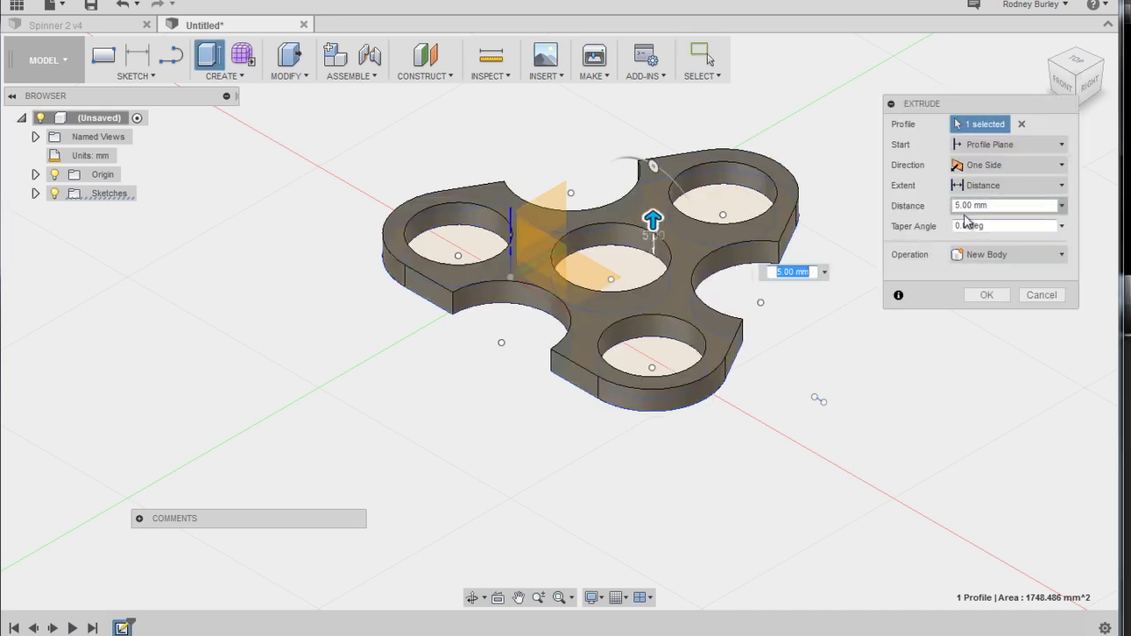
pyautogui.moveTo(958, 205); pyautogui.dragTo(937, 225)
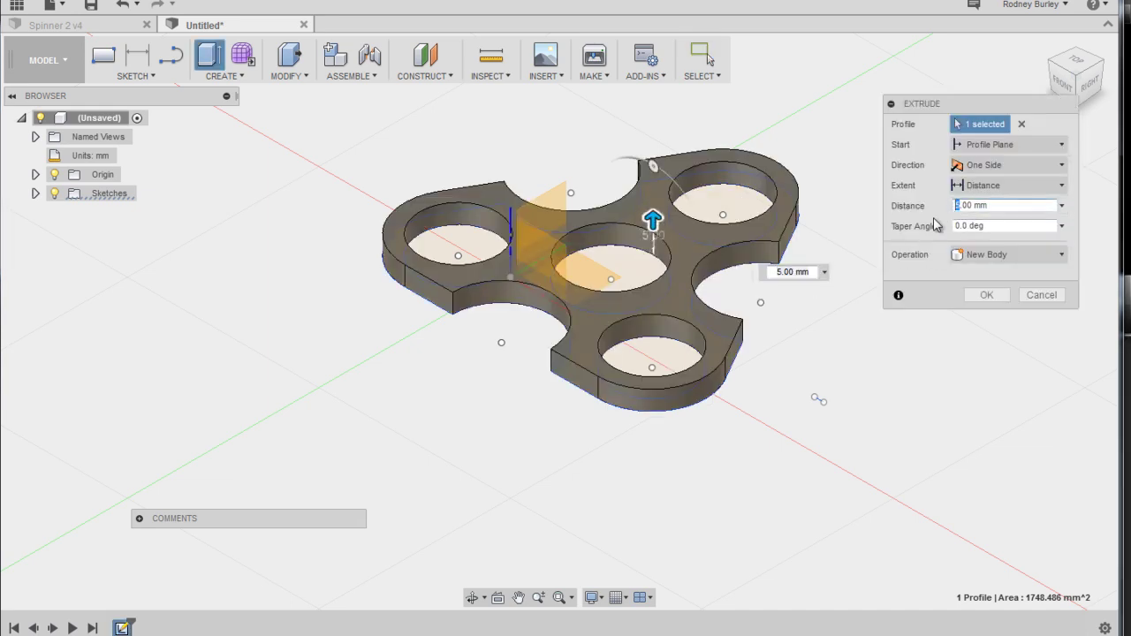
pyautogui.write('7')
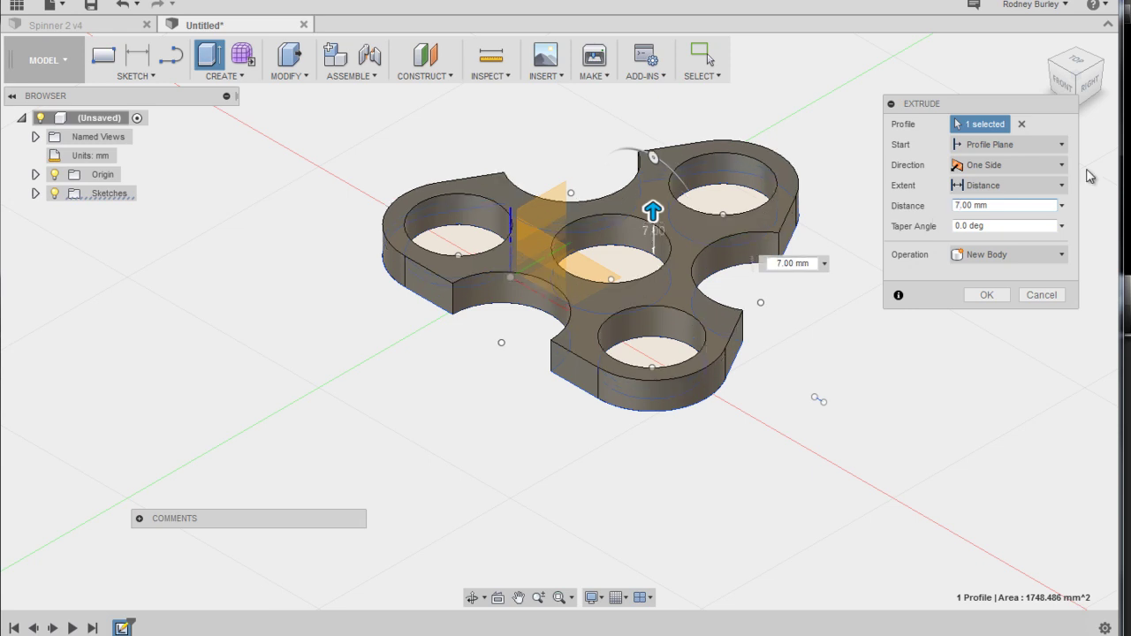
pyautogui.click(985, 296)
pyautogui.keyDown('shift'); pyautogui.moveTo(713, 330); pyautogui.dragTo(685, 376, button='middle'); pyautogui.keyUp('shift')
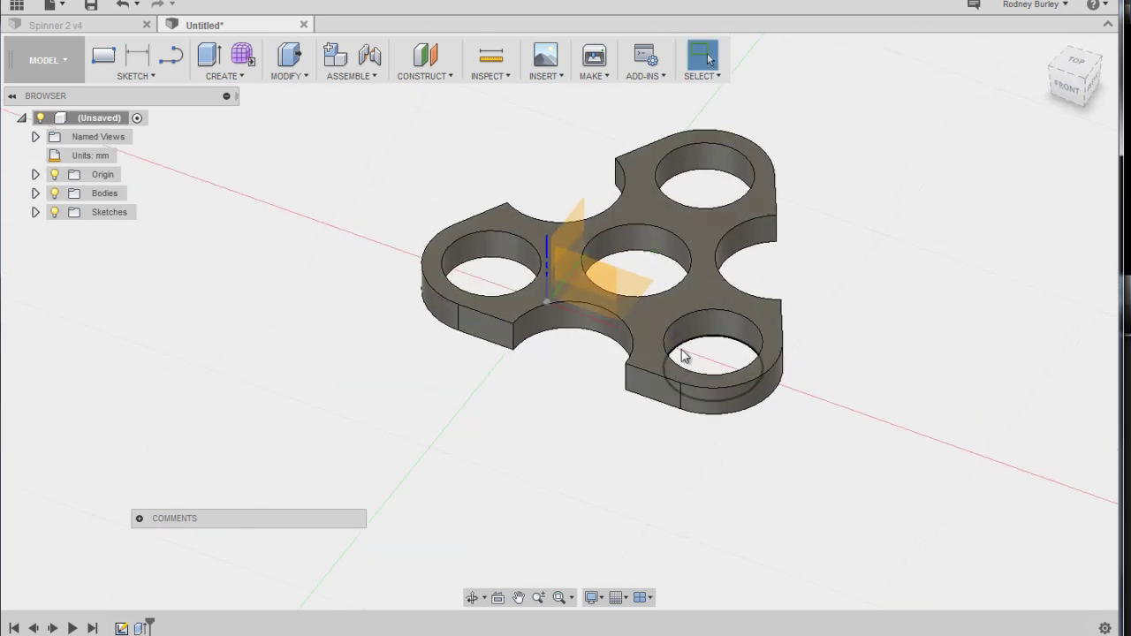
# Return to the Home view of the finished spinner body
pyautogui.click(1045, 46)
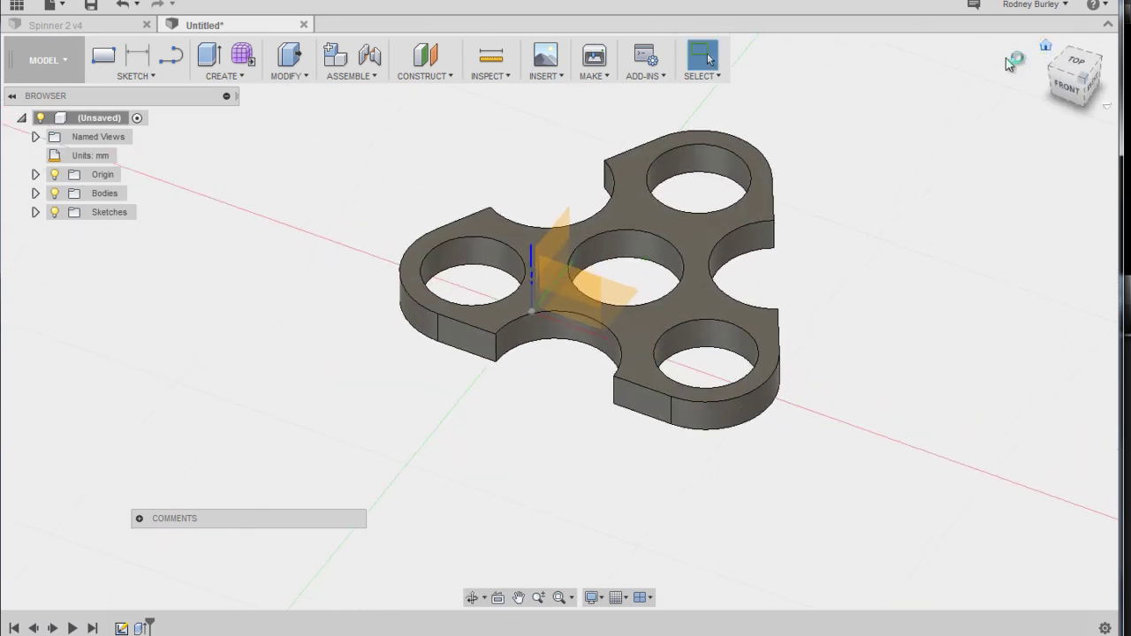